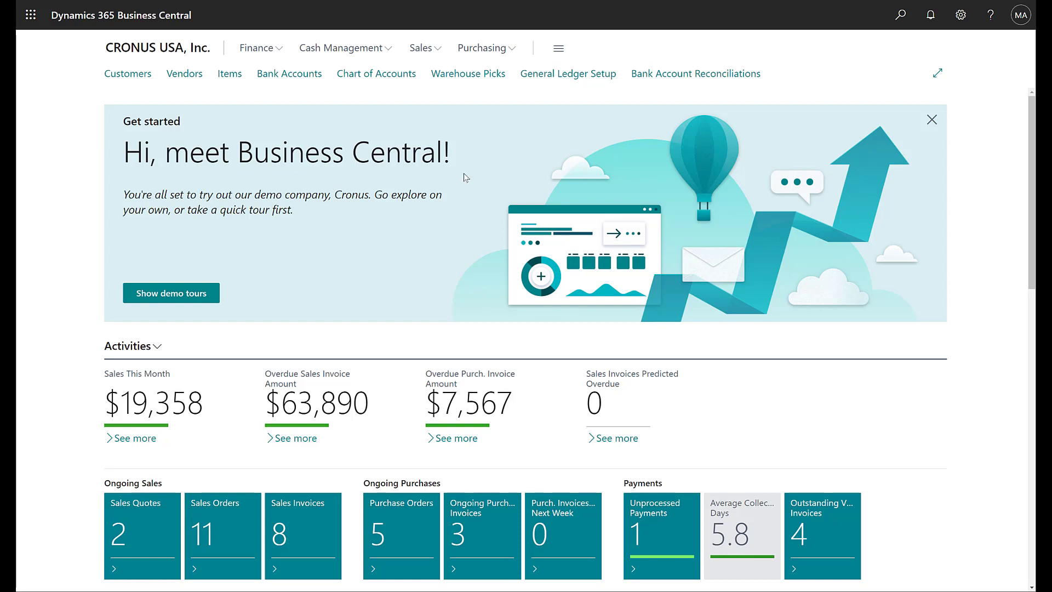
# - Turn on Bank Recon. with Auto. Match in the General Ledger Setup, accept the report layout changes and return to the home page
pyautogui.click(567, 75)
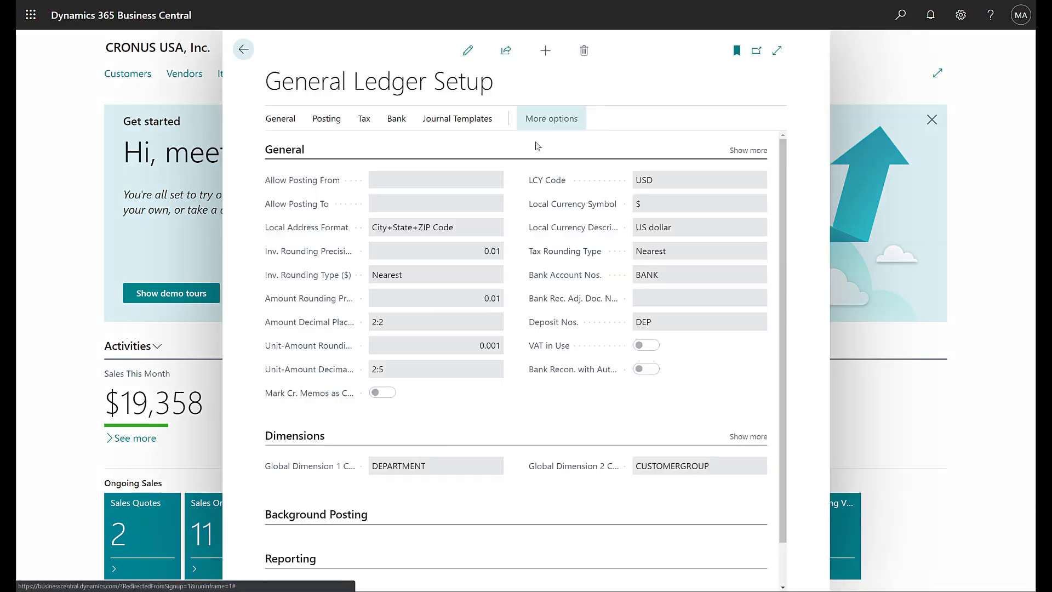
pyautogui.click(468, 52)
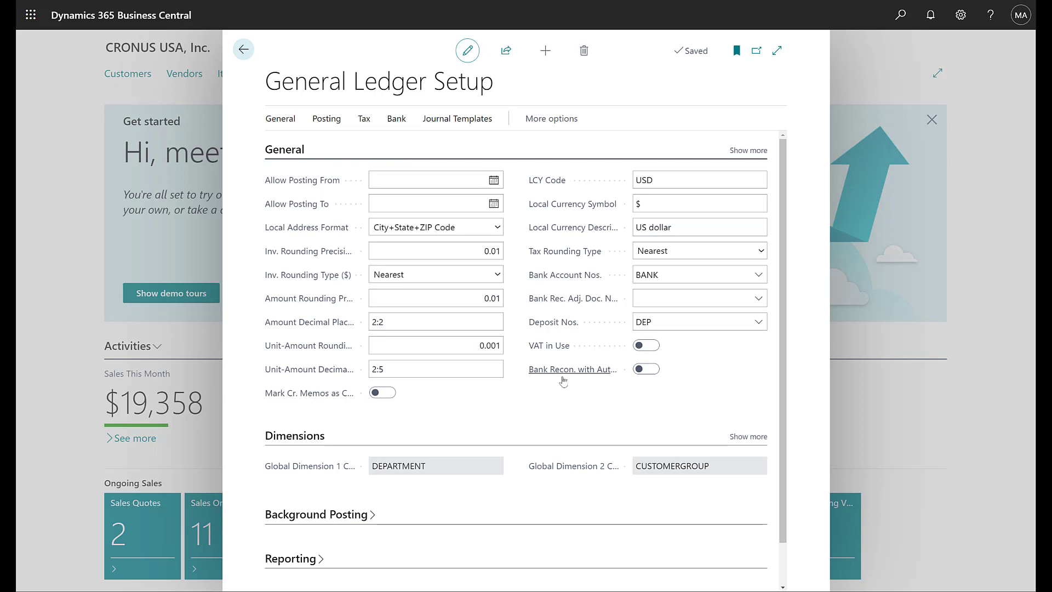
pyautogui.moveTo(563, 380)
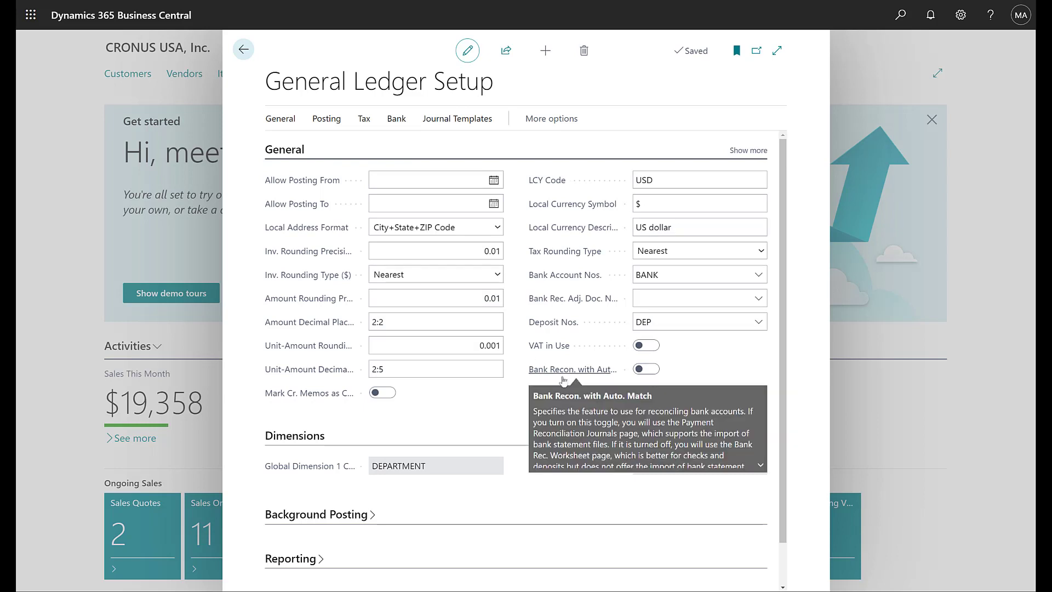
pyautogui.click(564, 380)
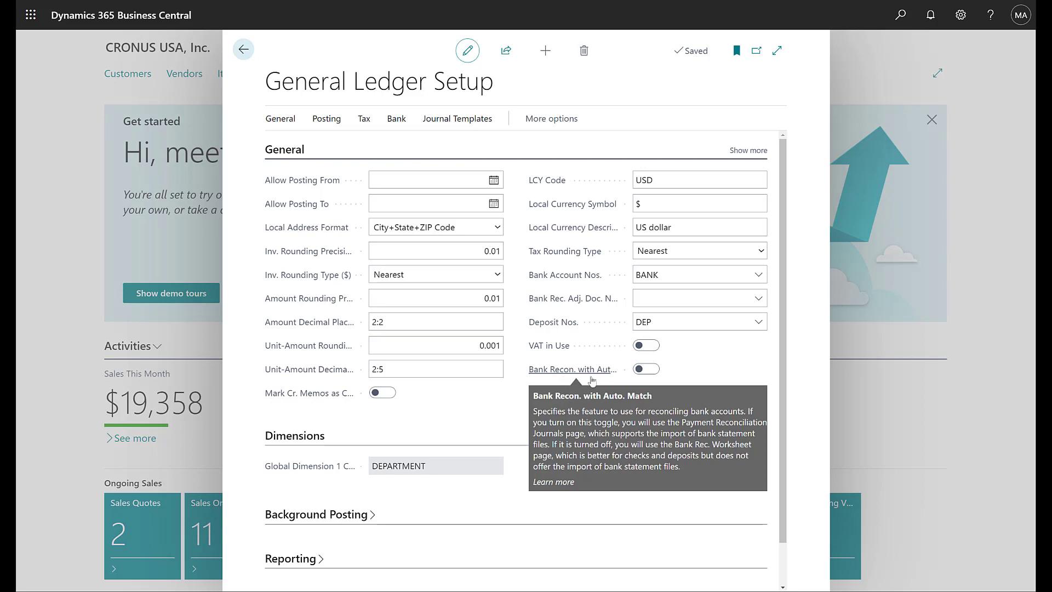
pyautogui.click(645, 369)
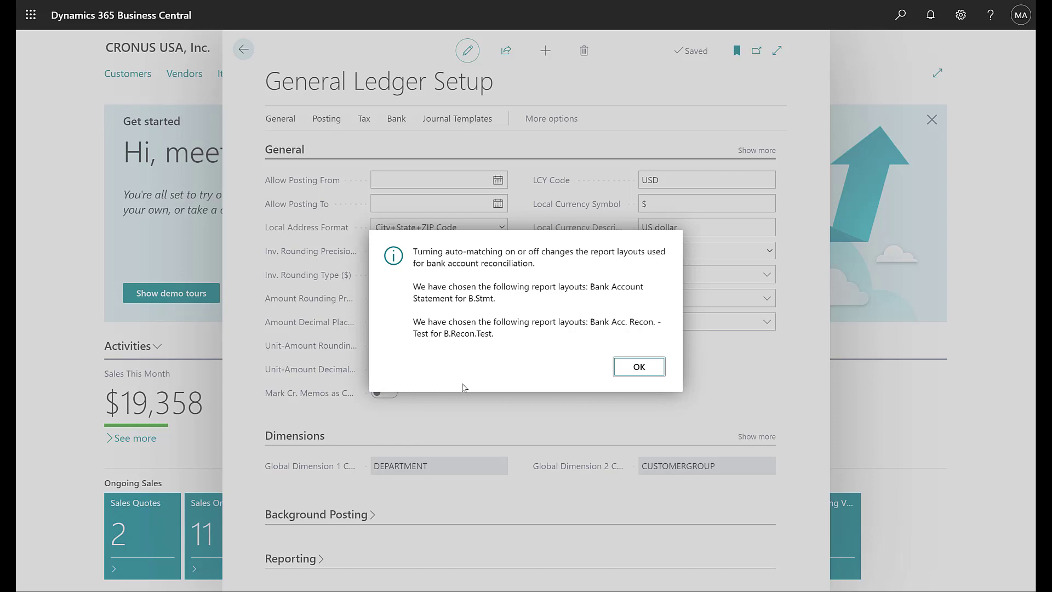
pyautogui.click(639, 368)
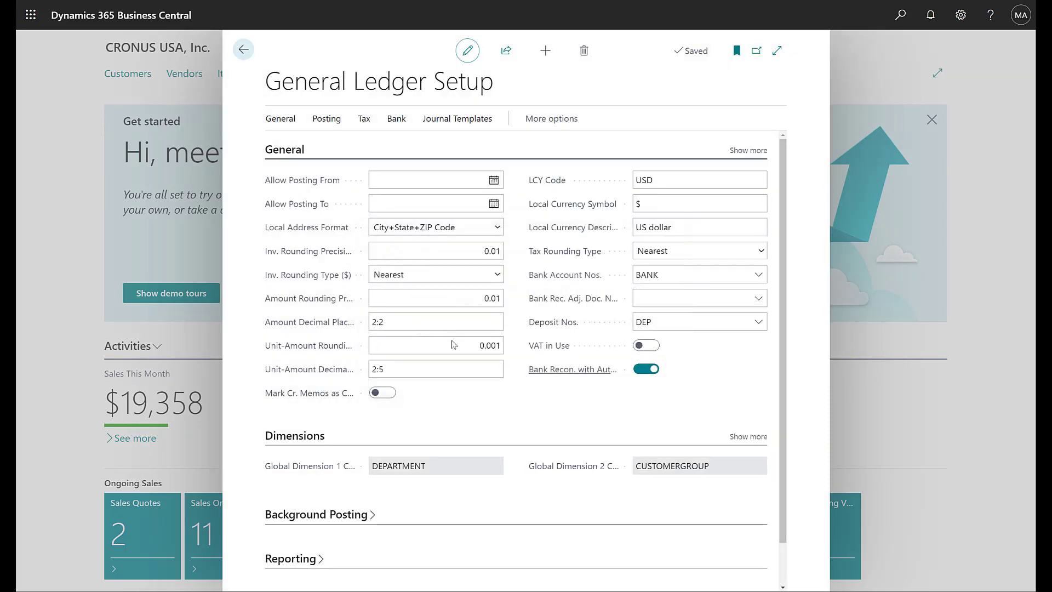
pyautogui.click(245, 51)
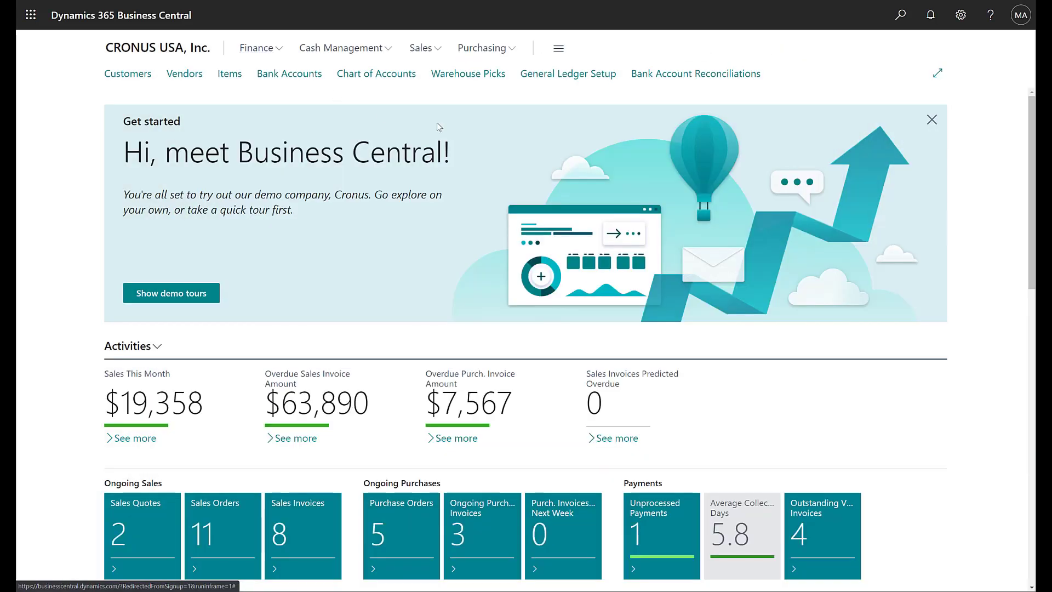
# - Create a new bank account reconciliation for the CHECKING bank account
pyautogui.click(678, 76)
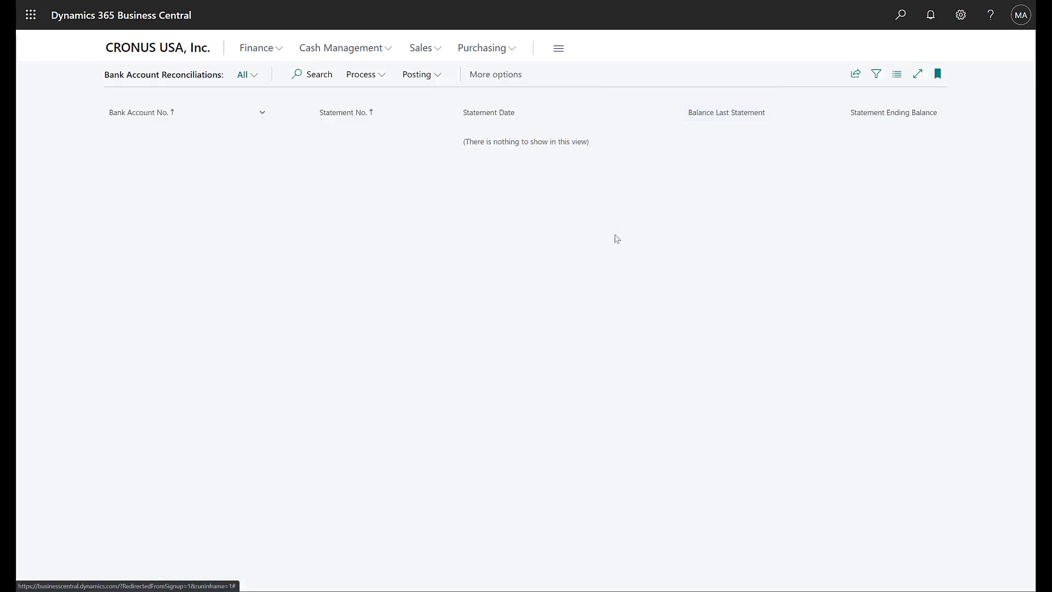
pyautogui.click(359, 75)
pyautogui.click(353, 96)
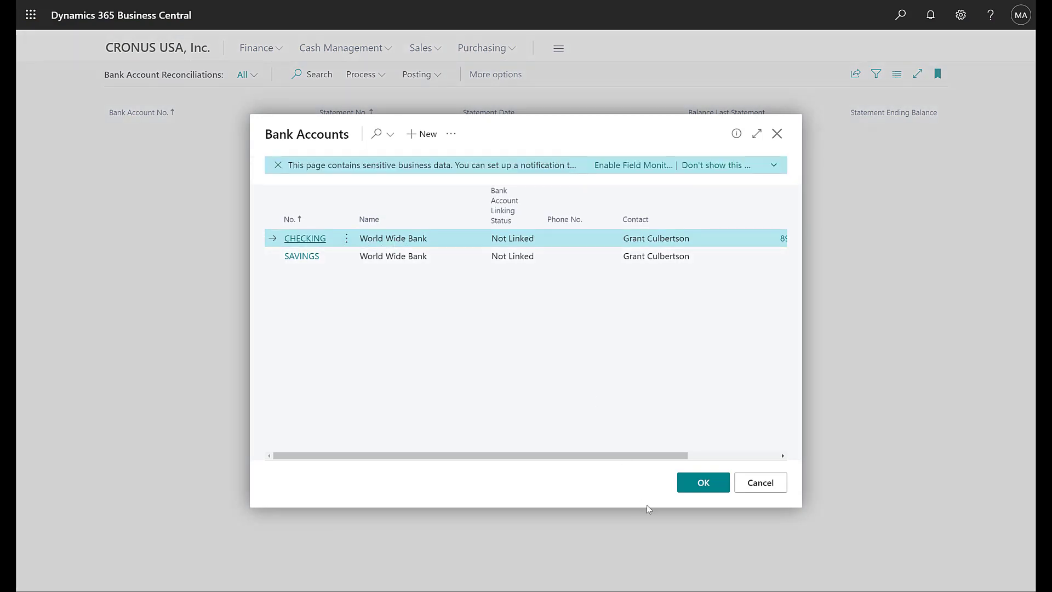
pyautogui.click(707, 489)
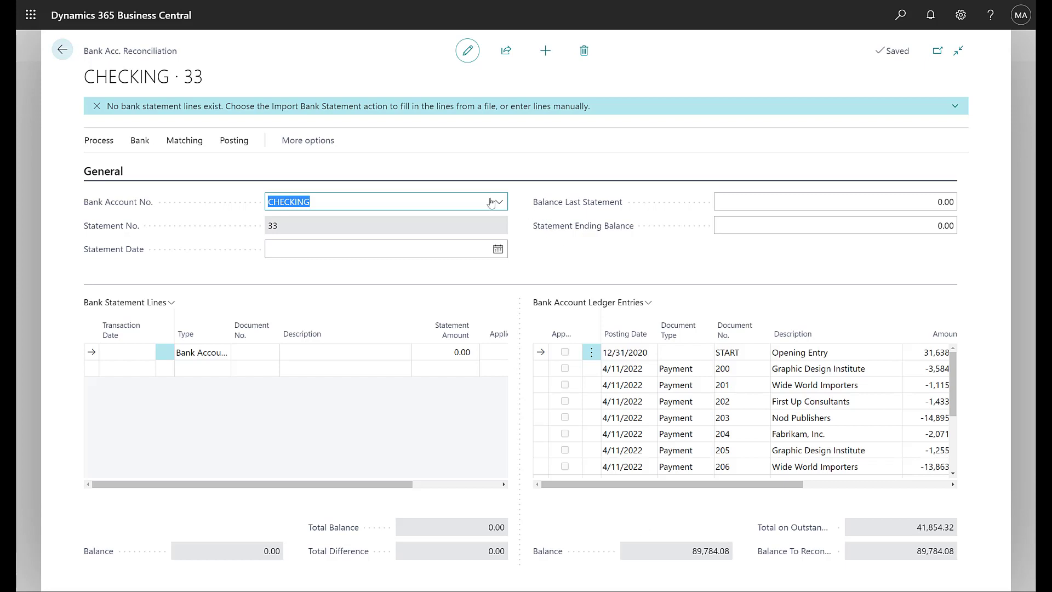
# - Set the reconciliation's statement date to 4/11/2022 and its statement ending balance to 93,418.08
pyautogui.click(298, 249)
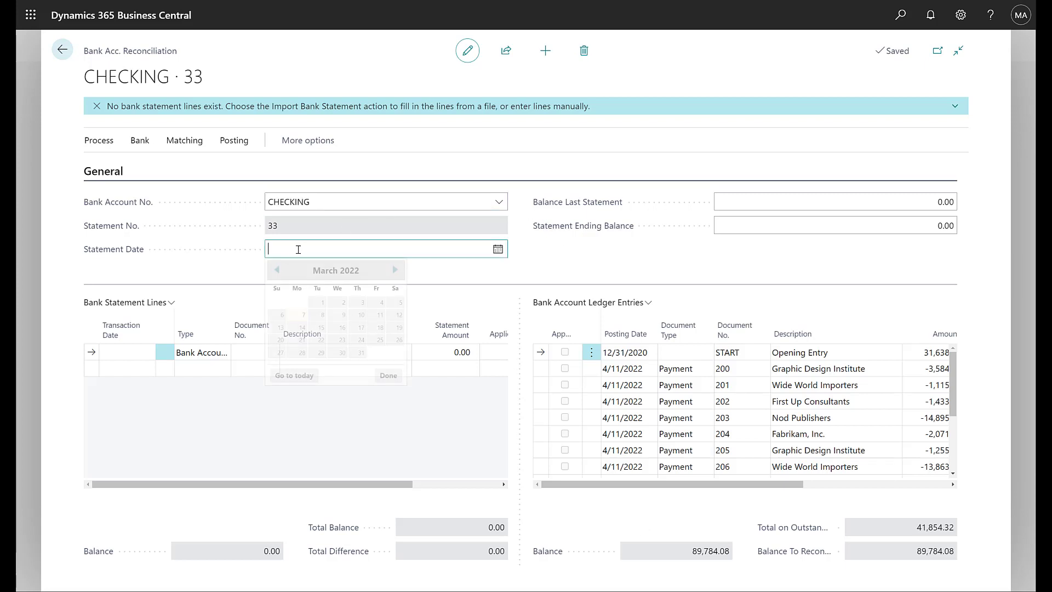
pyautogui.write('04112')
pyautogui.press('Tab')
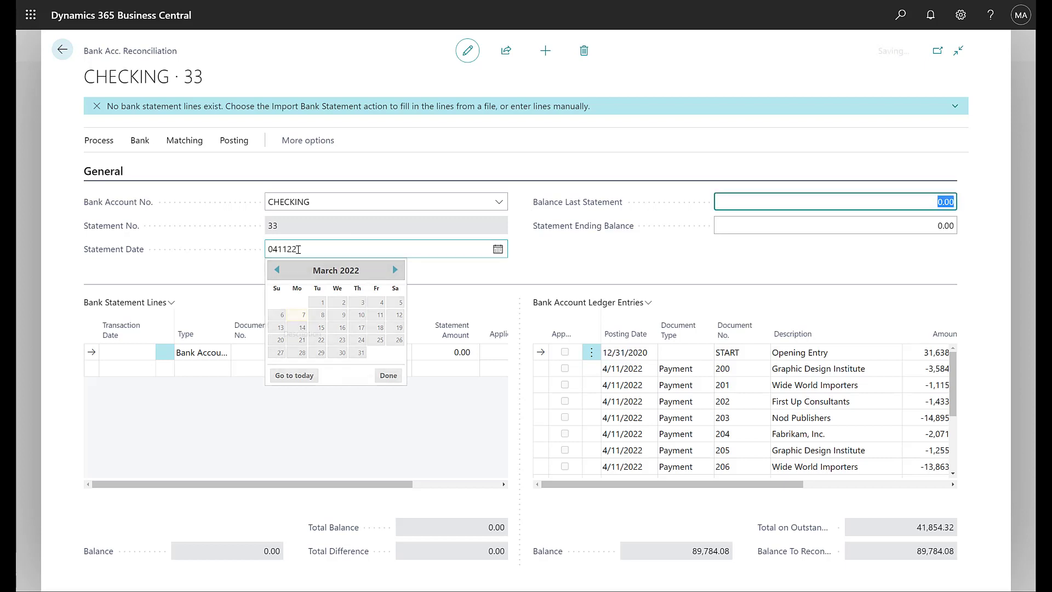
pyautogui.press('Tab')
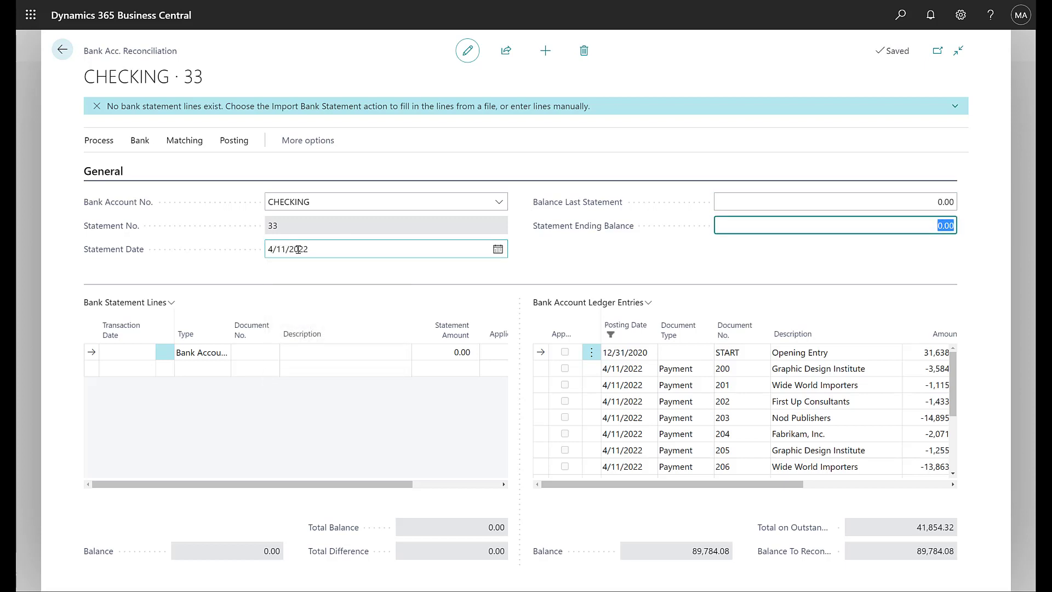
pyautogui.write('93418.08')
pyautogui.press('Tab')
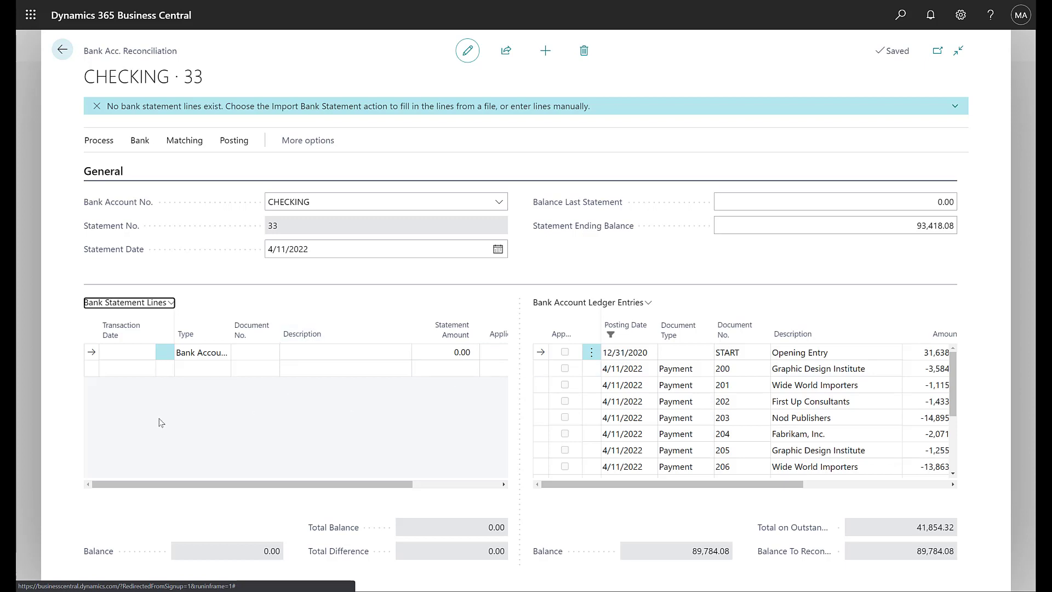
# - Fill the bank statement lines with the transactions from the opening entry through document 2223 and compare them with the ledger entries
pyautogui.click(141, 143)
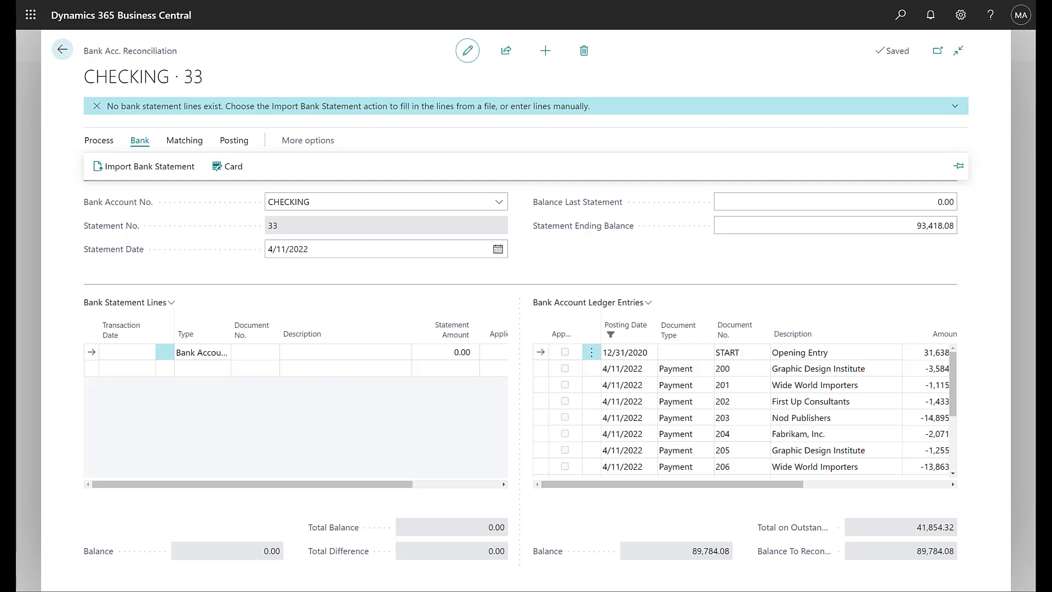
pyautogui.click(93, 354)
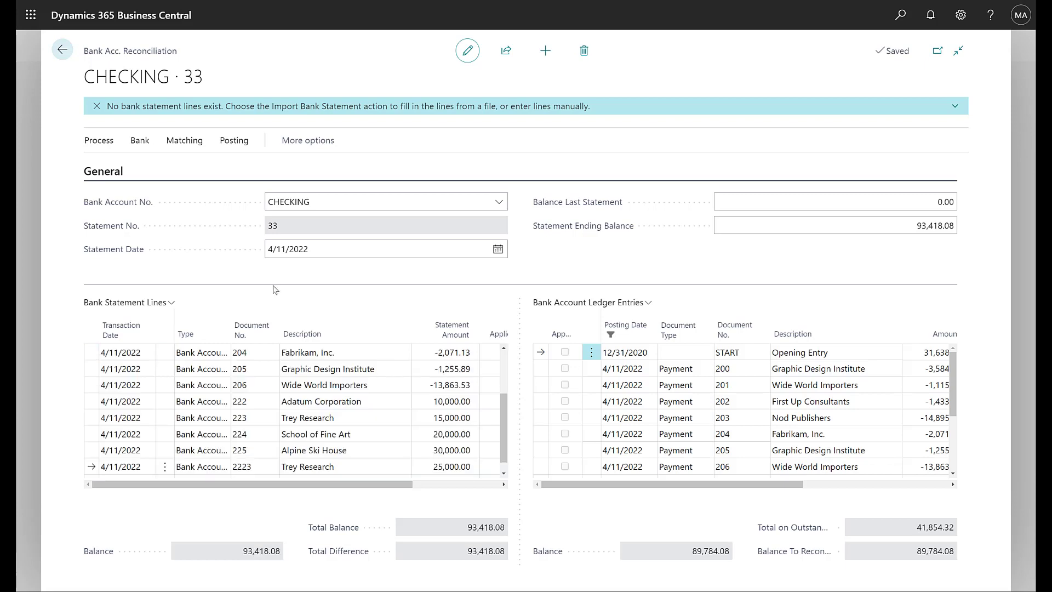
pyautogui.scroll(3, 345, 433)
pyautogui.scroll(-3, 343, 424)
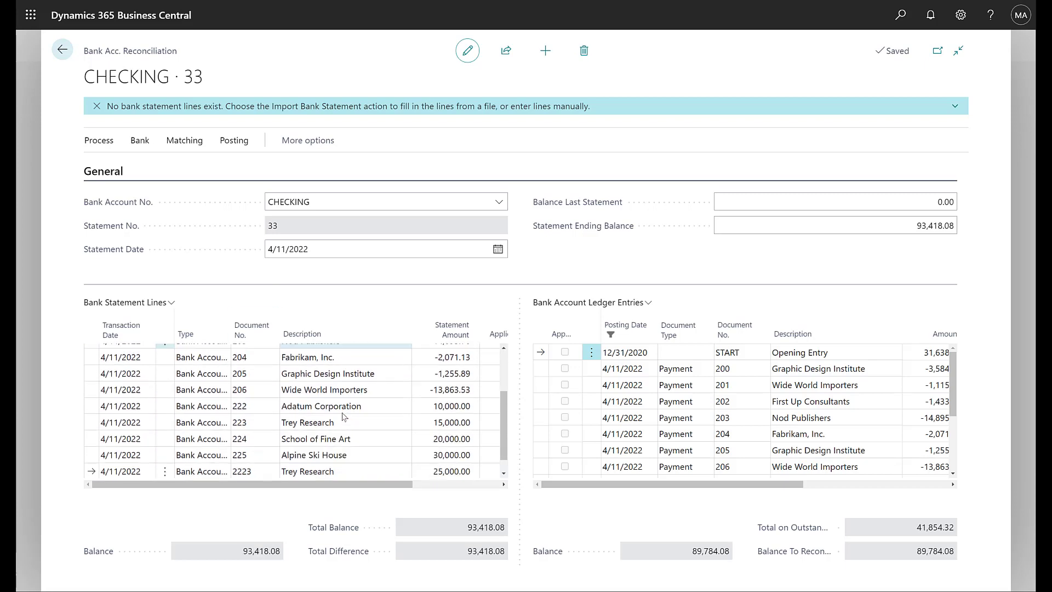
pyautogui.scroll(-5, 816, 420)
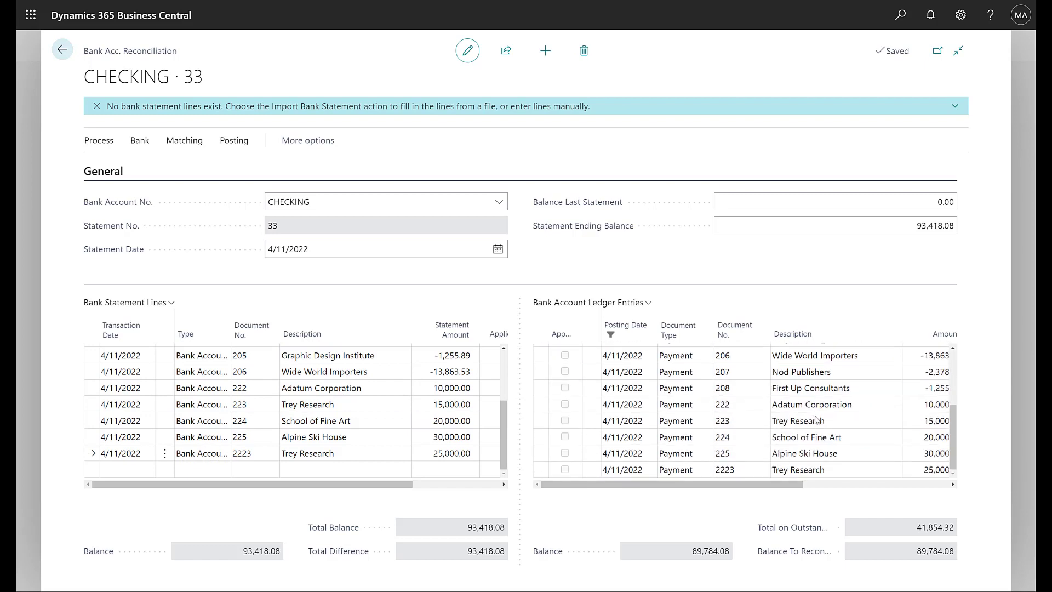
pyautogui.scroll(5, 816, 420)
pyautogui.click(342, 410)
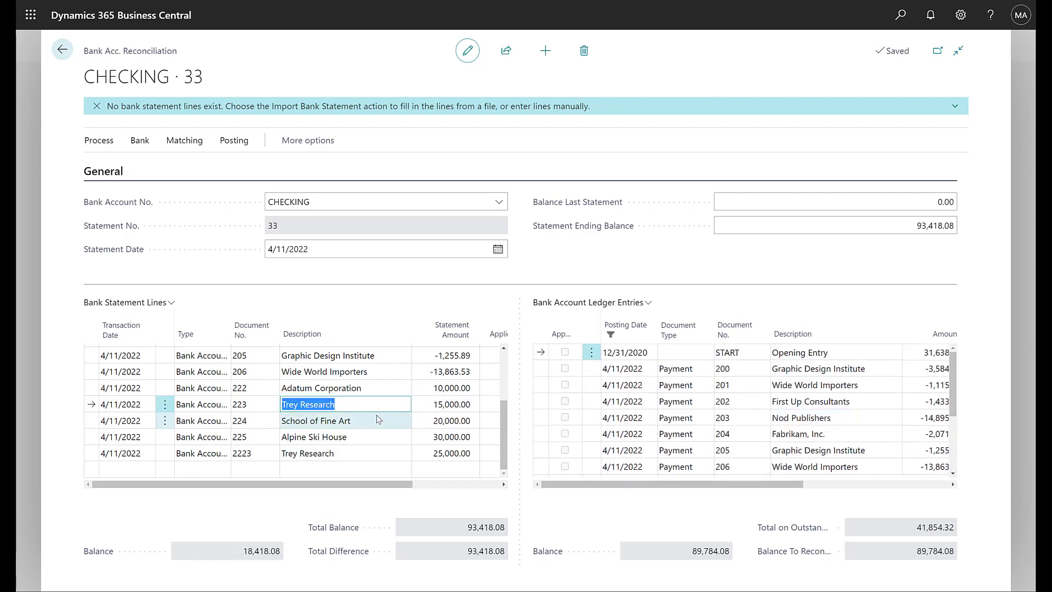
pyautogui.scroll(3, 384, 421)
pyautogui.click(383, 352)
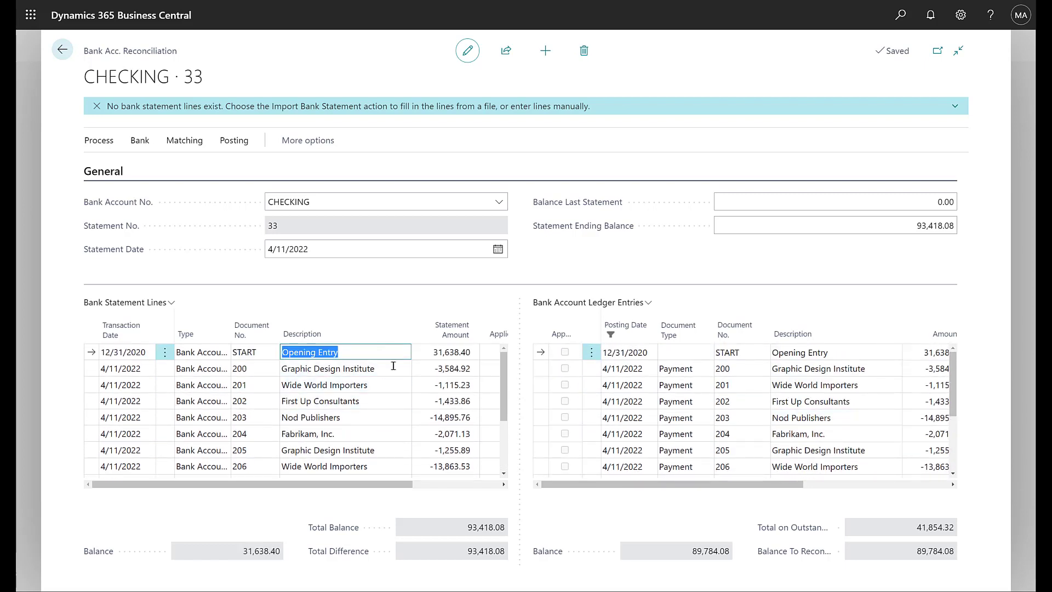
# - Match the statement lines to the bank account ledger entries automatically with a transaction date tolerance of 5 days
pyautogui.click(185, 140)
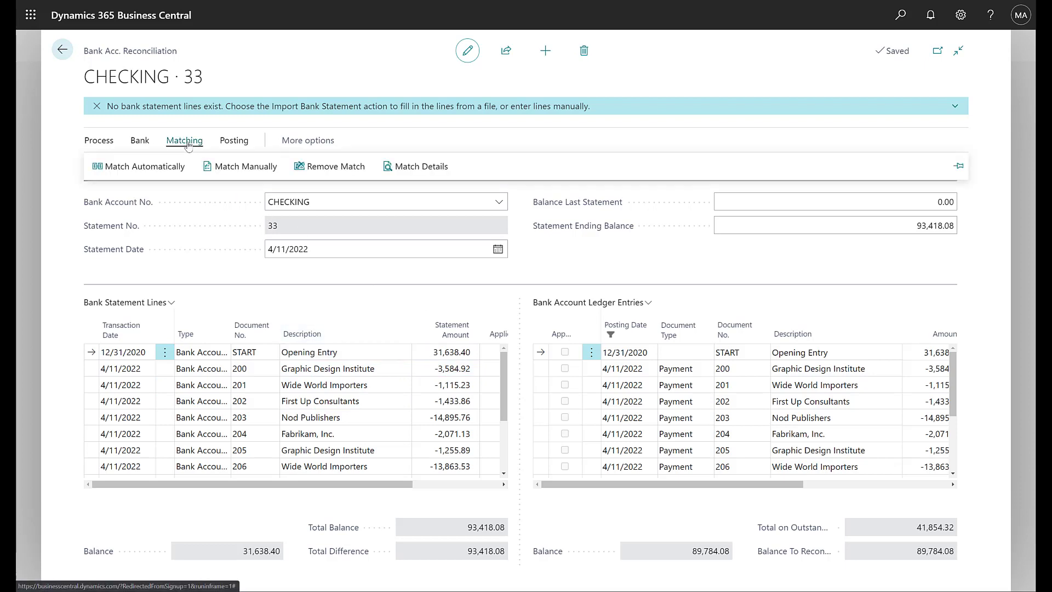
pyautogui.click(128, 166)
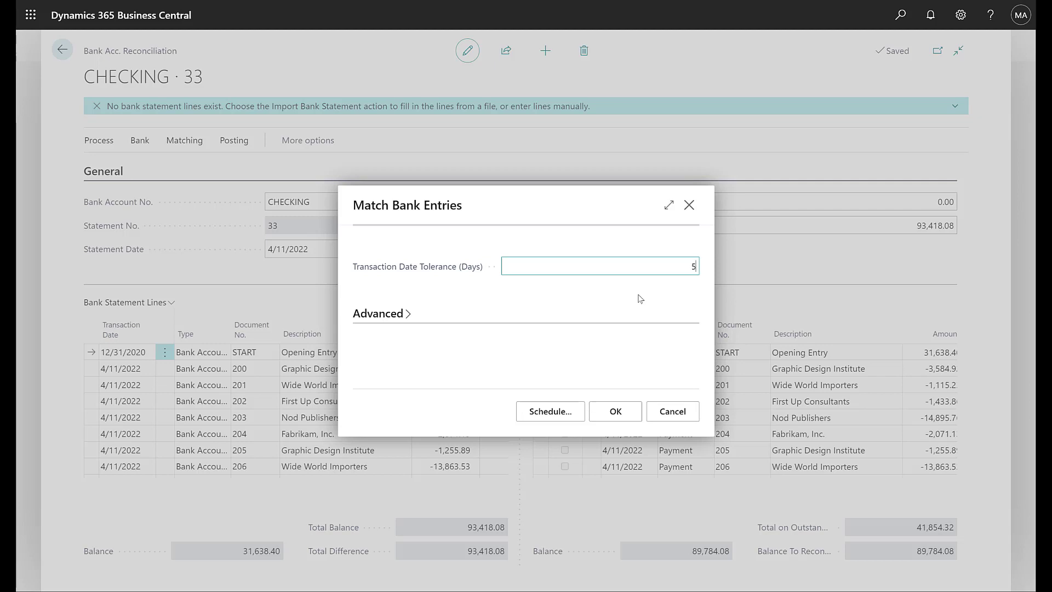
pyautogui.click(614, 415)
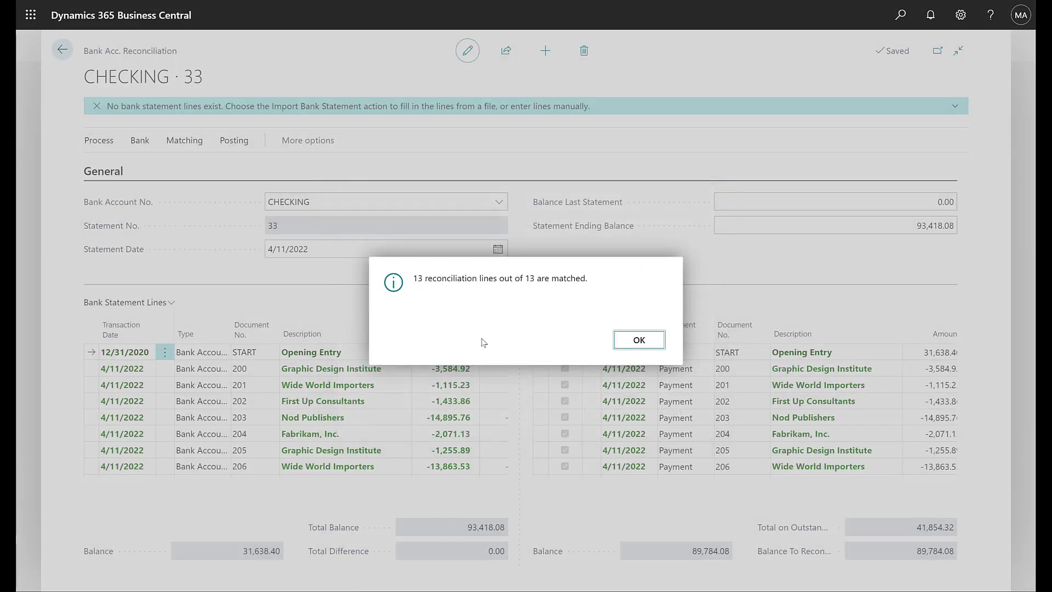
pyautogui.click(639, 340)
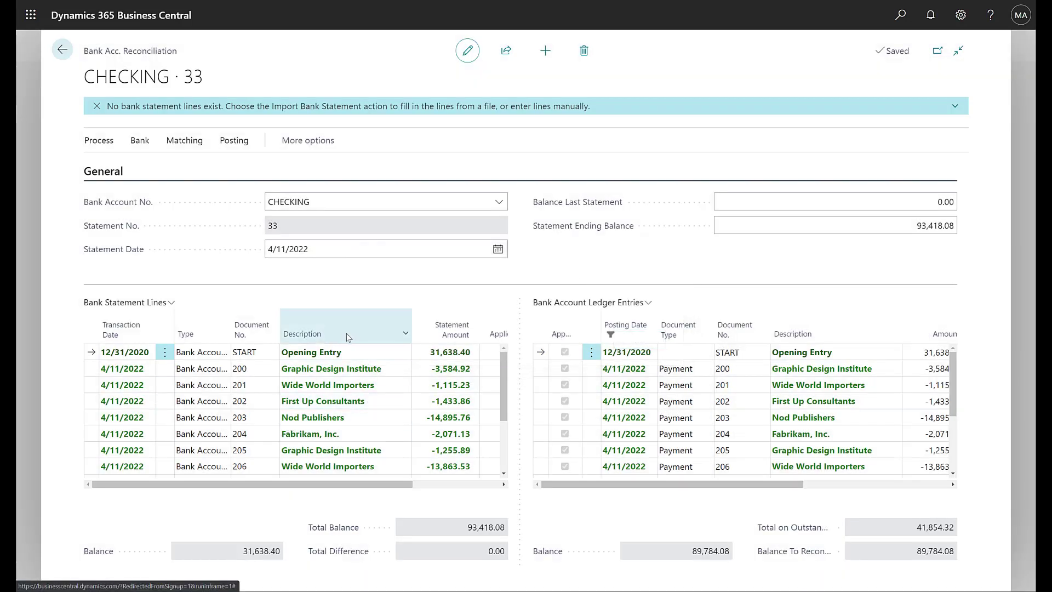
# - Examine the bank statement lines and bank account ledger entries to see which are matched and which remain outstanding
pyautogui.scroll(-2, 352, 386)
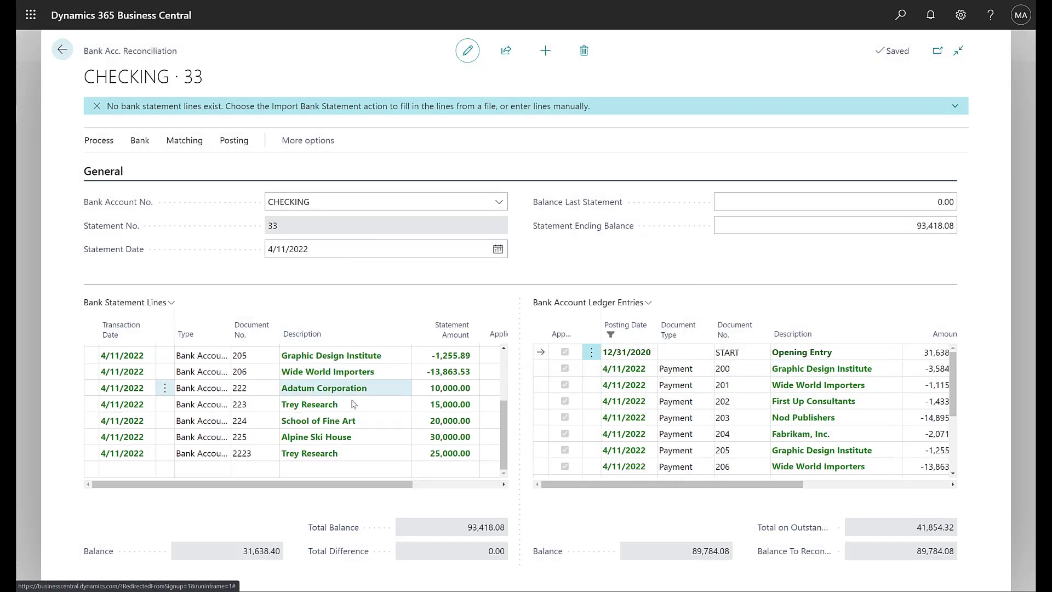
pyautogui.scroll(2, 353, 427)
pyautogui.scroll(-2, 362, 405)
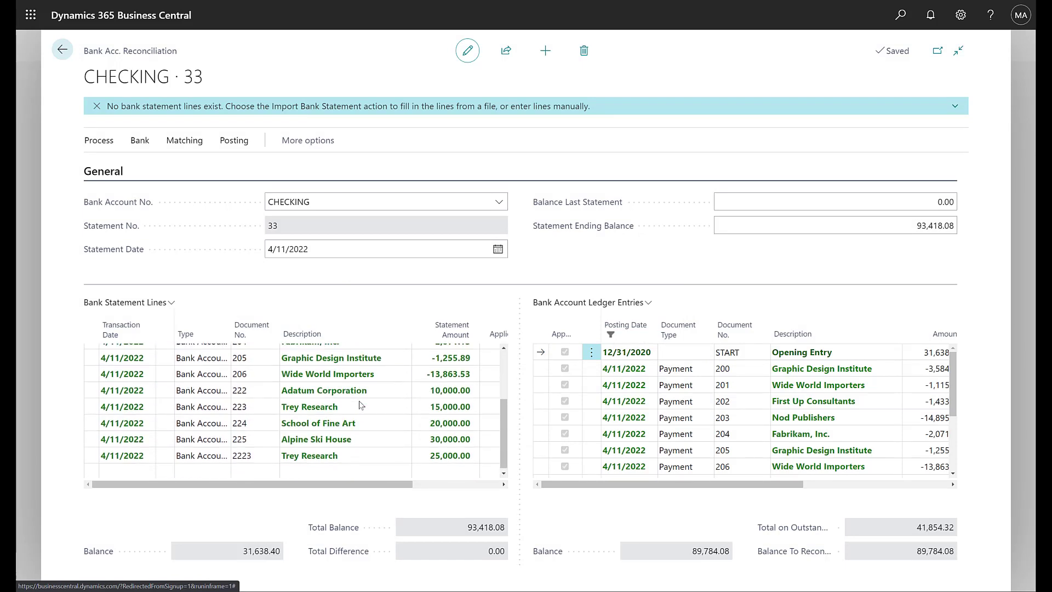
pyautogui.scroll(-3, 778, 388)
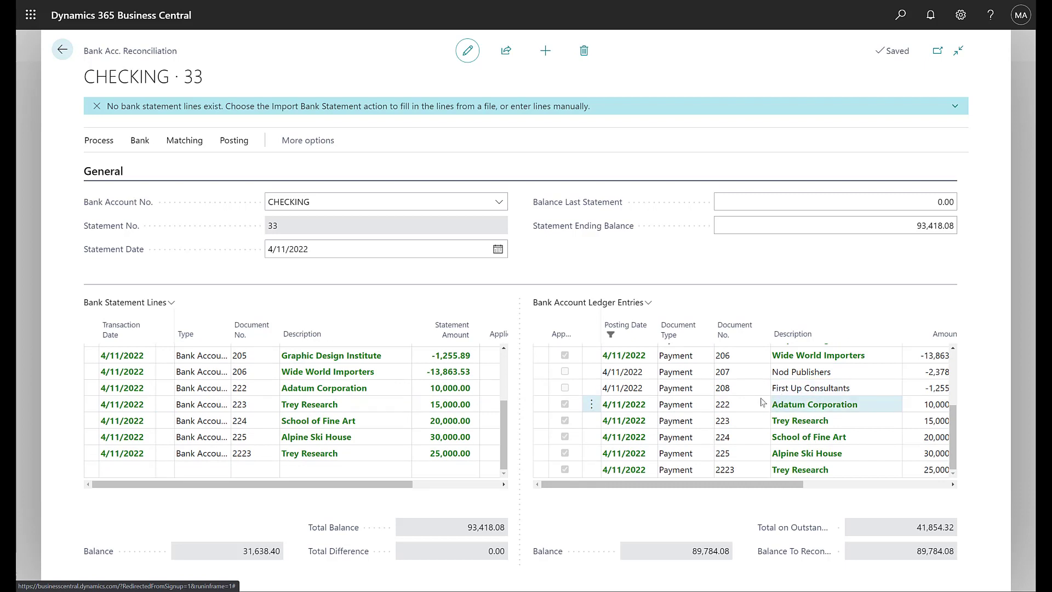
pyautogui.click(758, 391)
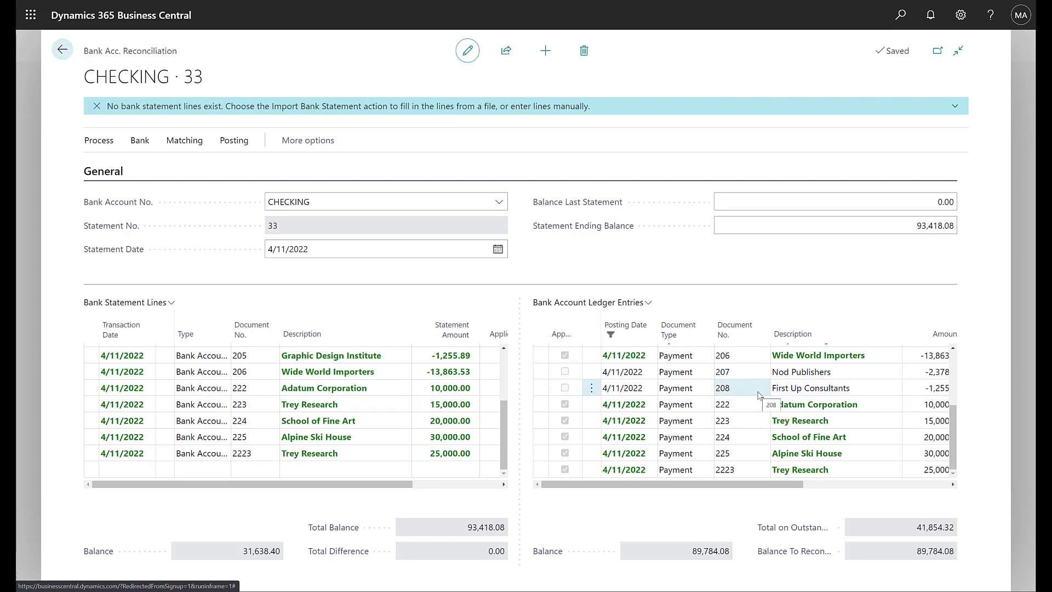
pyautogui.click(841, 370)
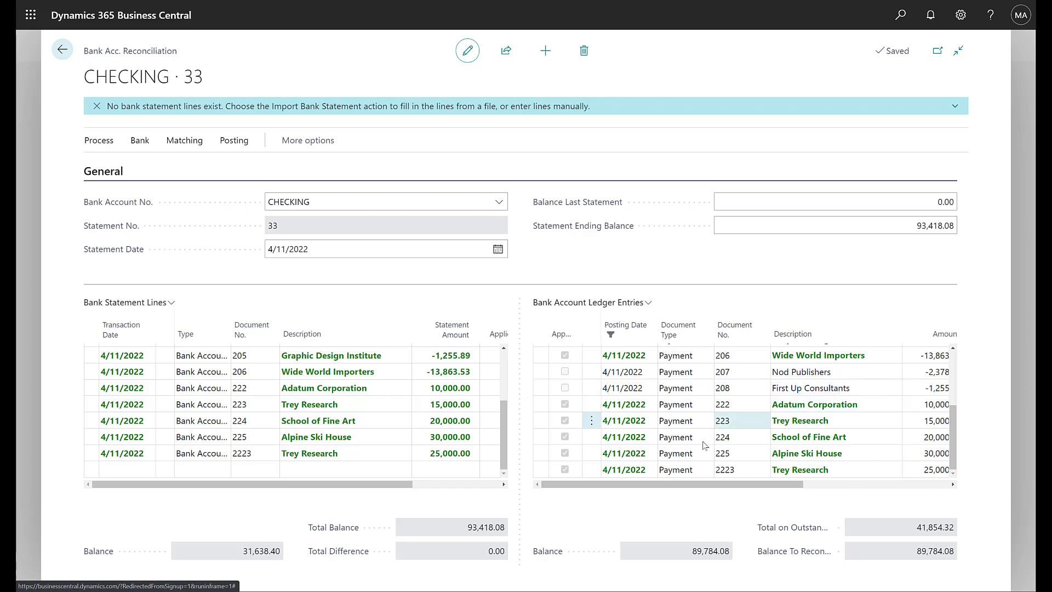
pyautogui.moveTo(504, 434); pyautogui.dragTo(499, 371)
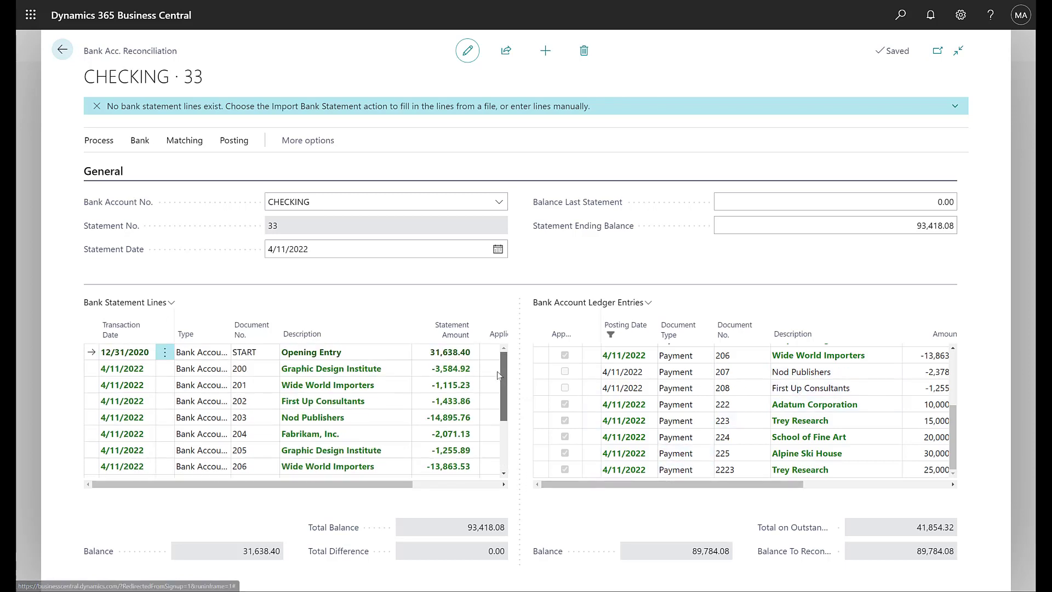
pyautogui.moveTo(953, 434); pyautogui.dragTo(955, 373)
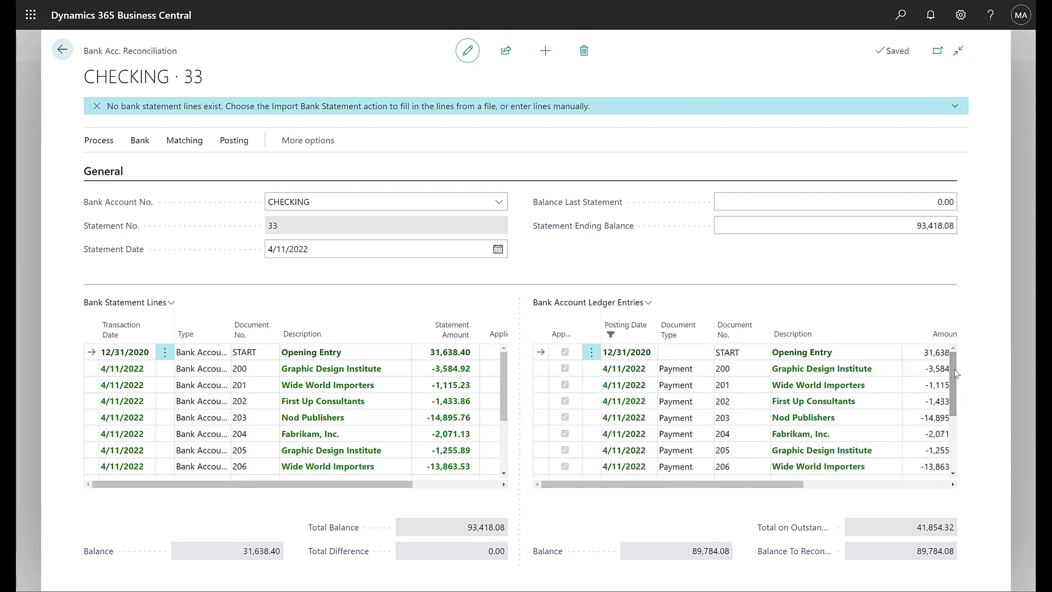
# - Remove the match from the Opening Entry statement line
pyautogui.click(364, 351)
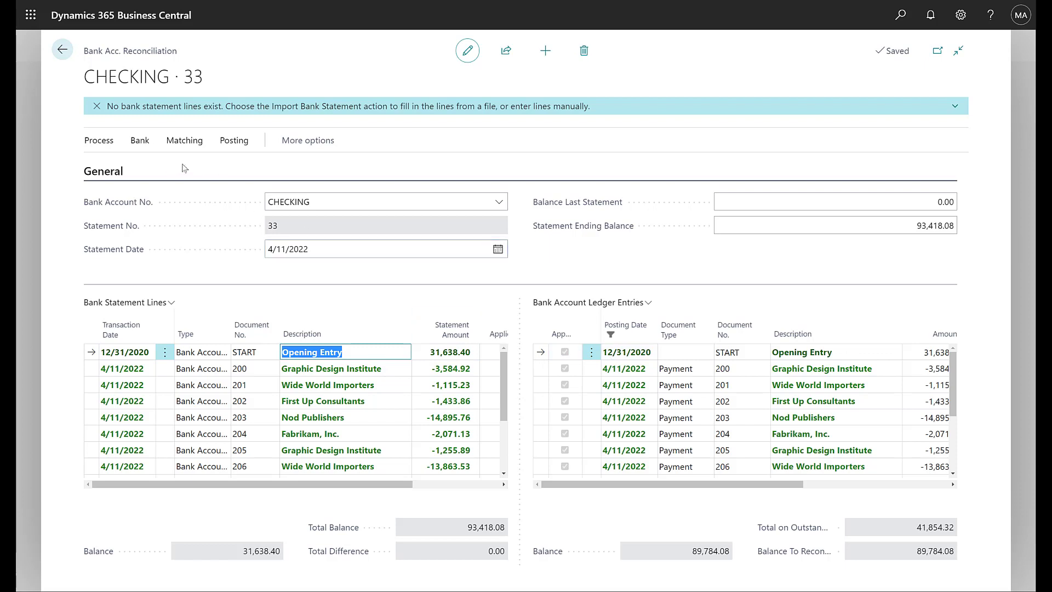
pyautogui.click(186, 143)
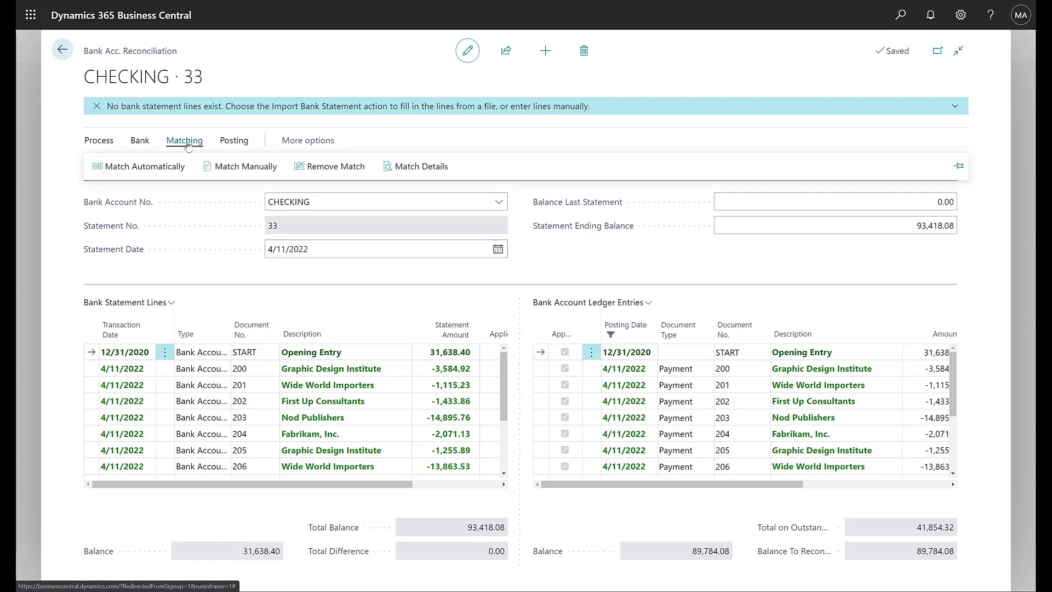
pyautogui.click(330, 166)
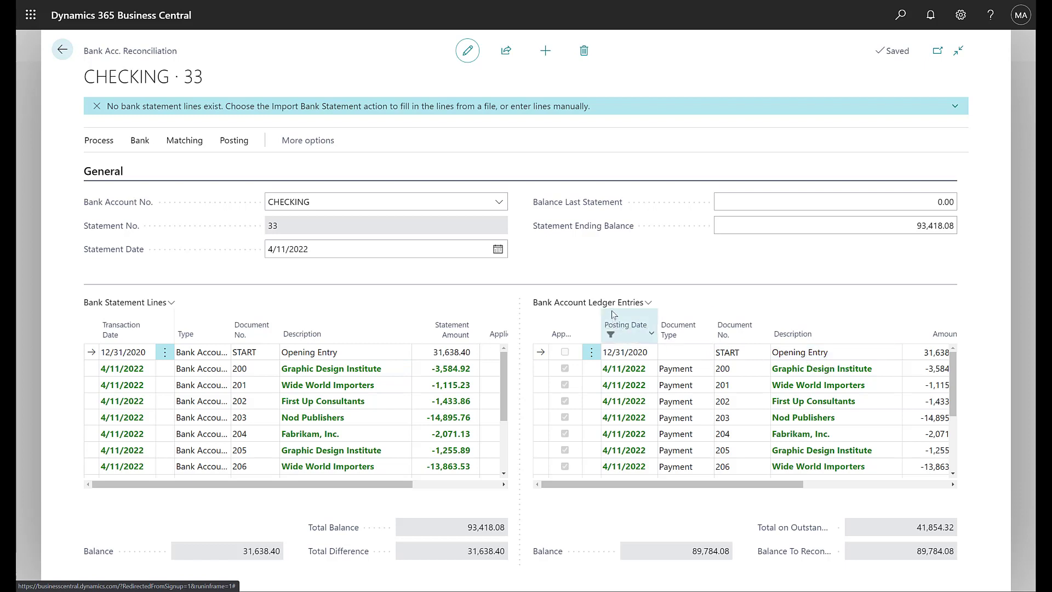
pyautogui.moveTo(614, 312)
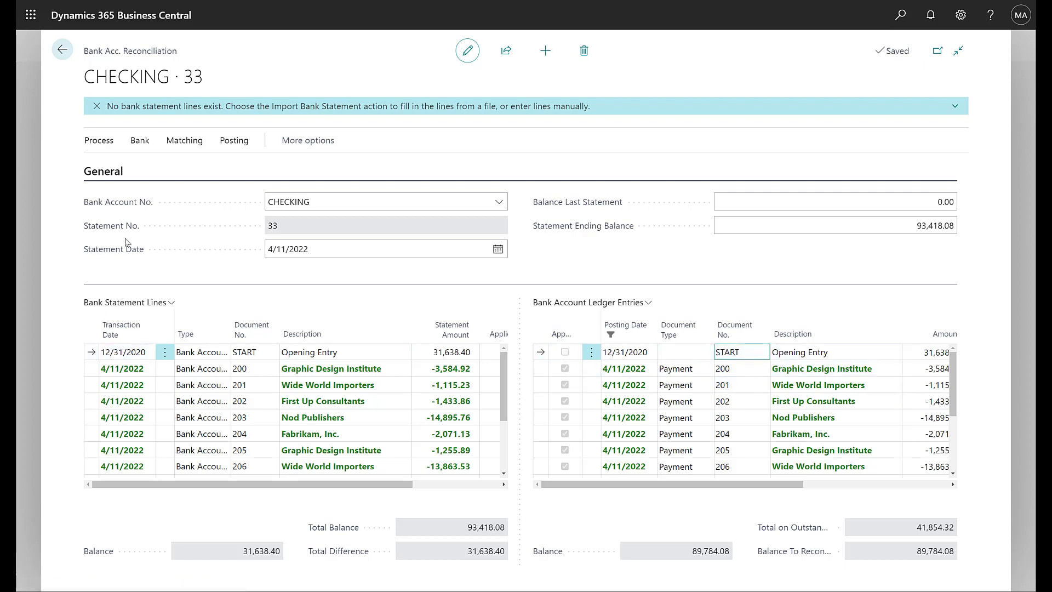
# - Manually match the Opening Entry statement line with the START bank account ledger entry
pyautogui.click(183, 142)
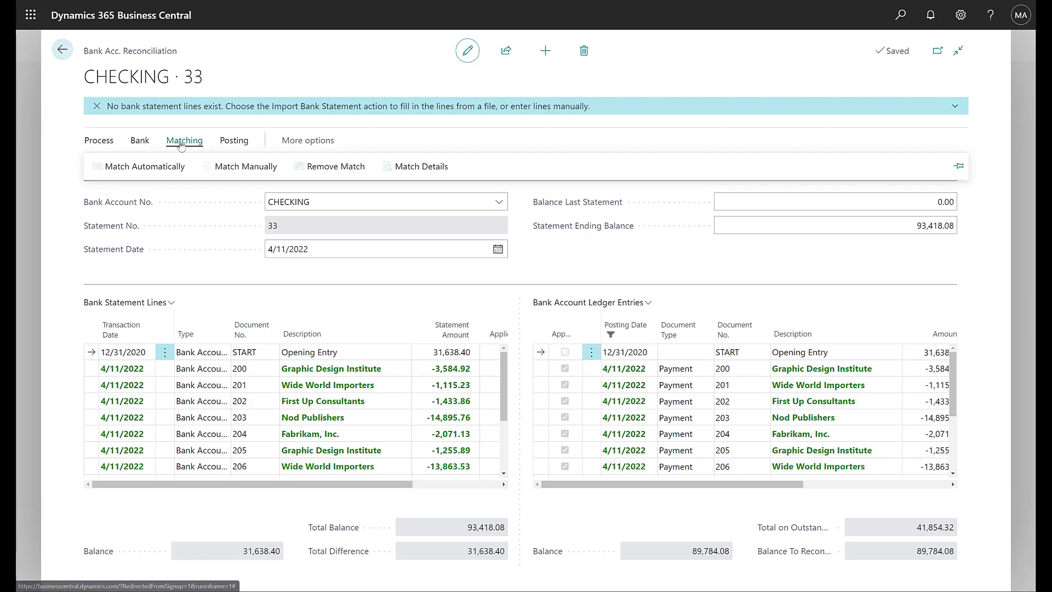
pyautogui.click(236, 167)
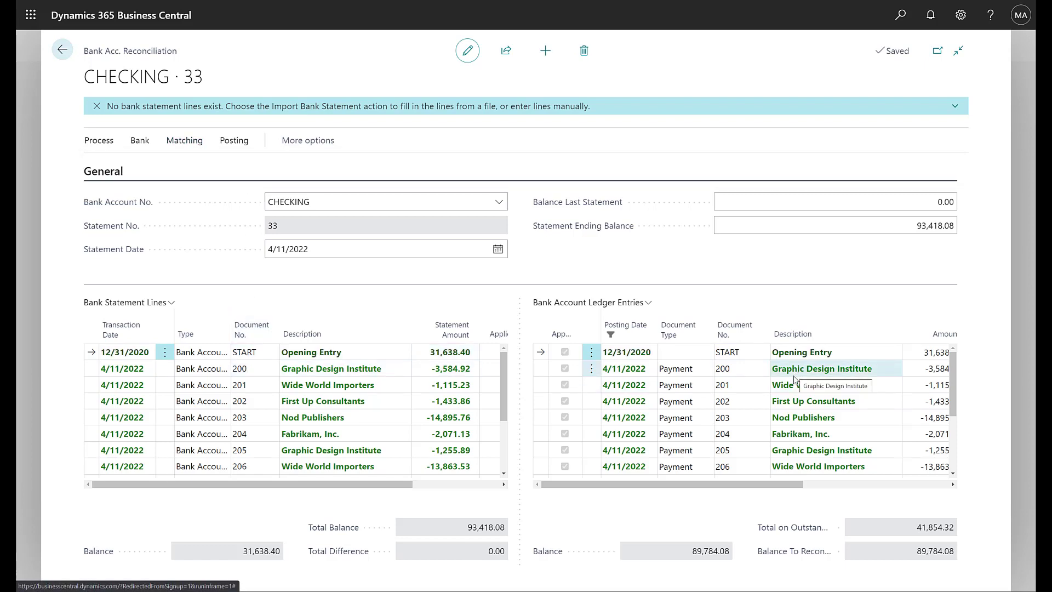
# - Examine the running balance on individual statement lines from the Opening Entry through document 2223, along with the total balance and total difference
pyautogui.scroll(-3, 438, 449)
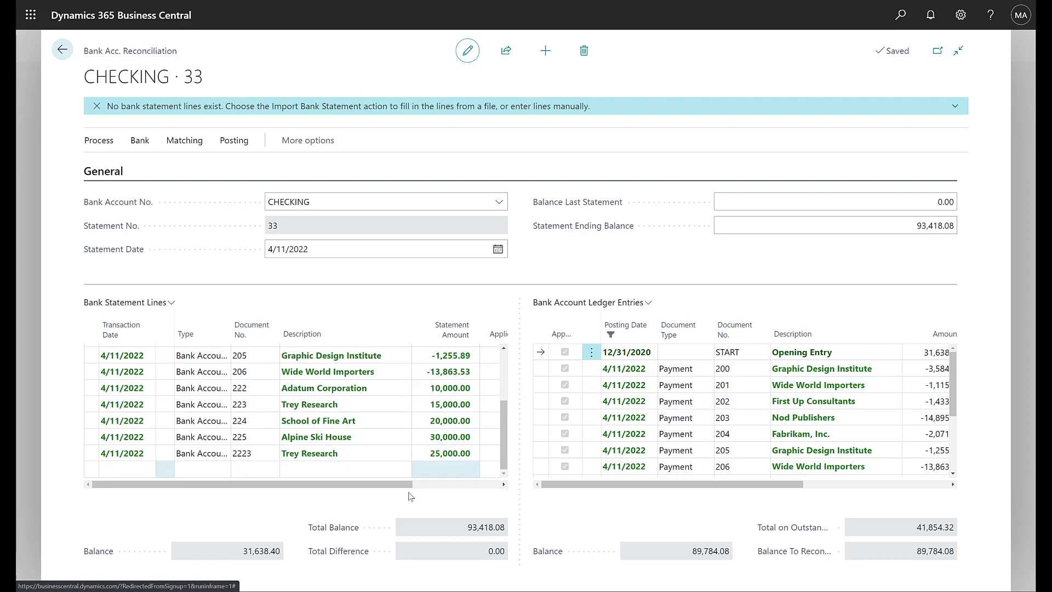
pyautogui.click(405, 472)
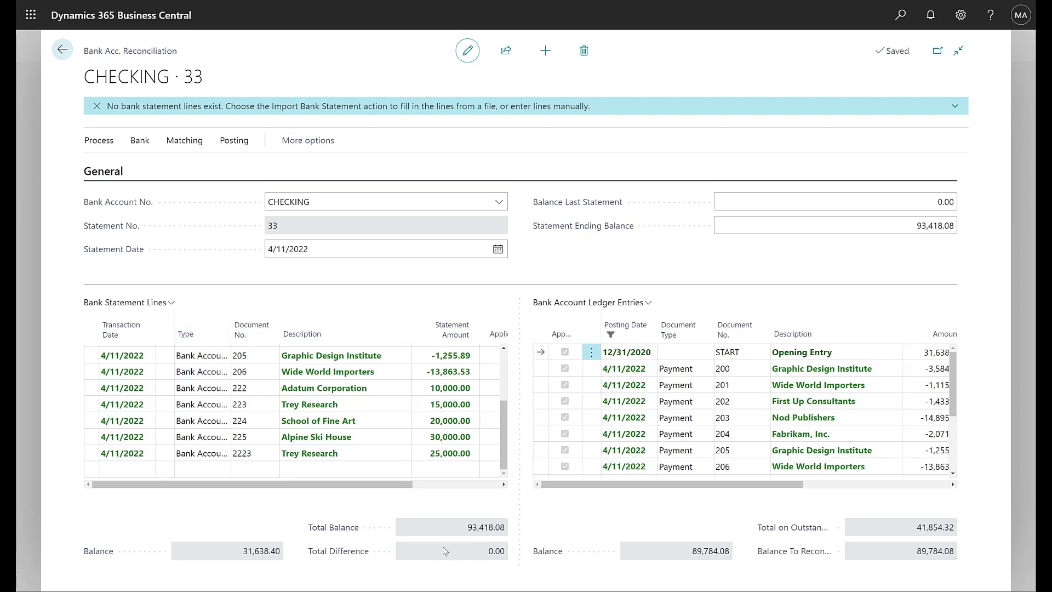
pyautogui.moveTo(323, 532)
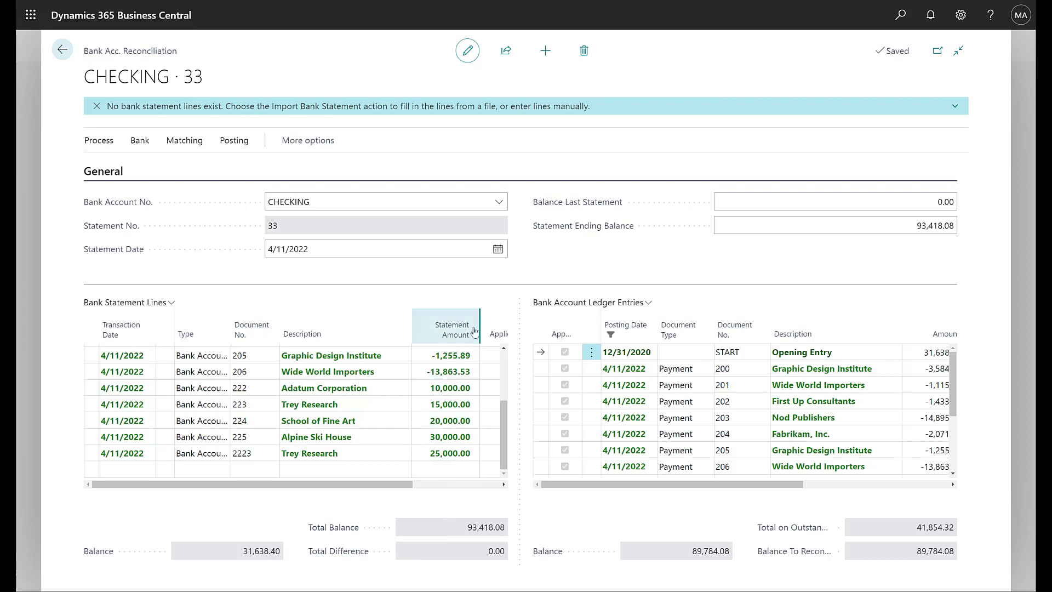
pyautogui.click(450, 373)
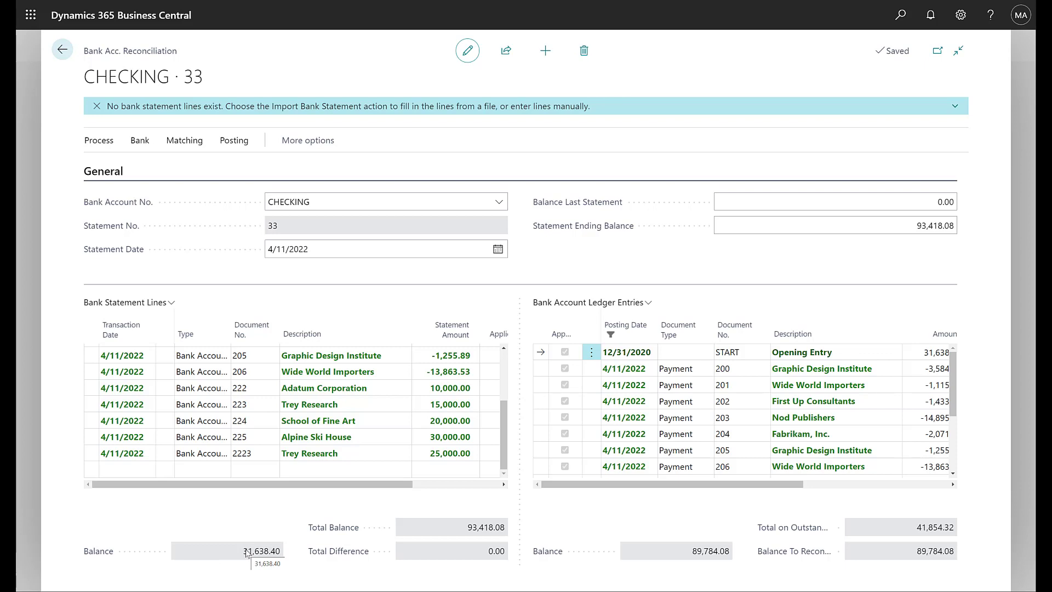
pyautogui.click(359, 408)
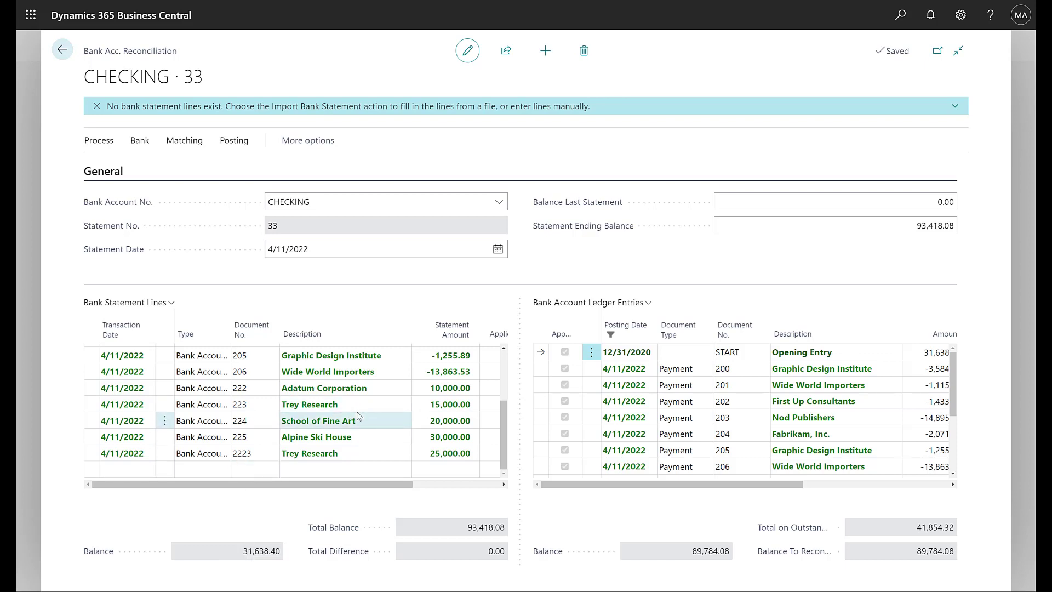
pyautogui.scroll(3, 357, 412)
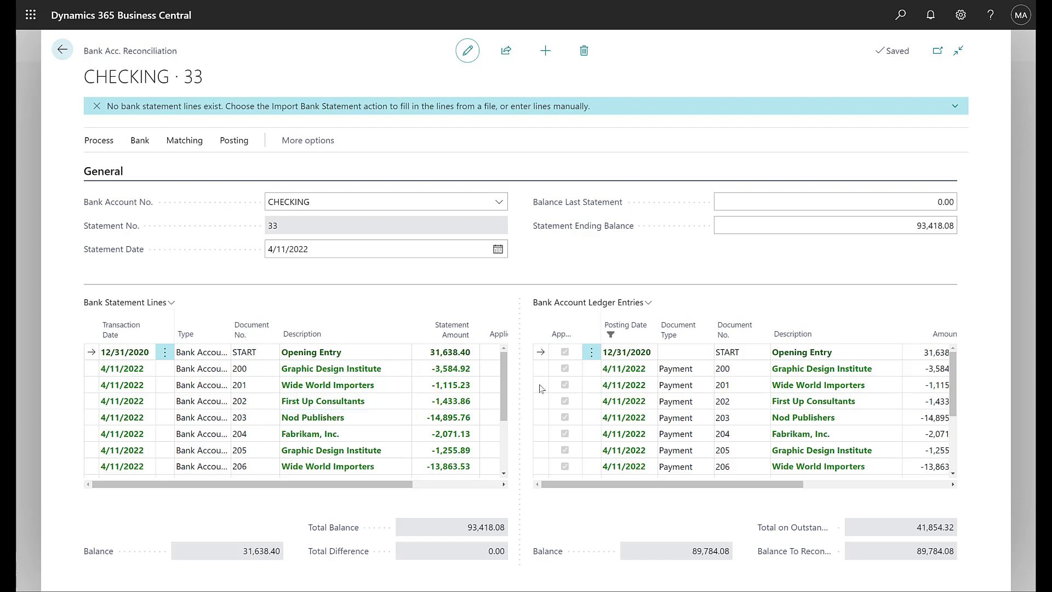
pyautogui.click(364, 350)
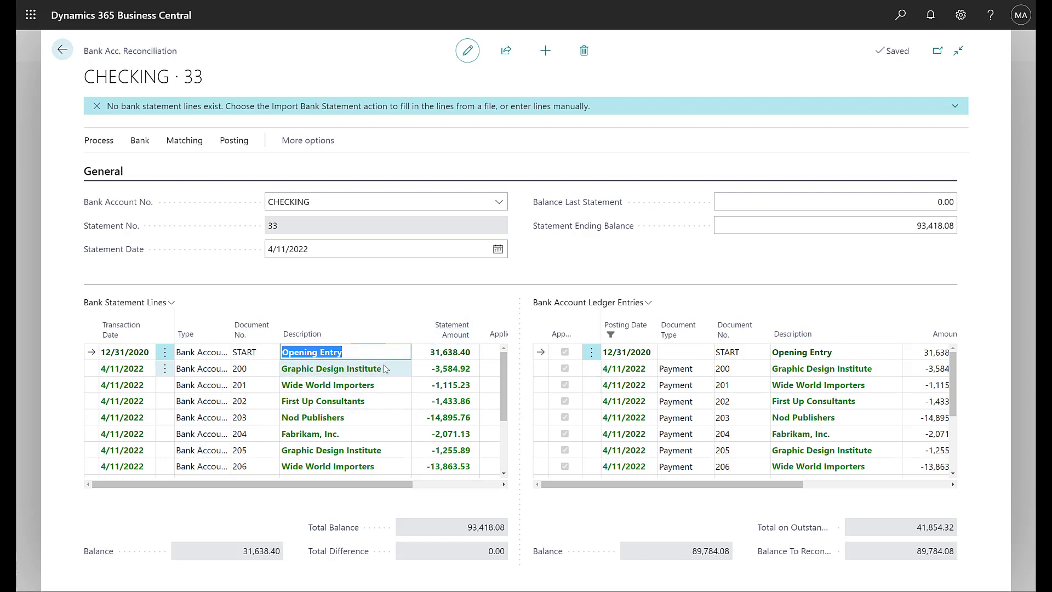
pyautogui.press('Down')
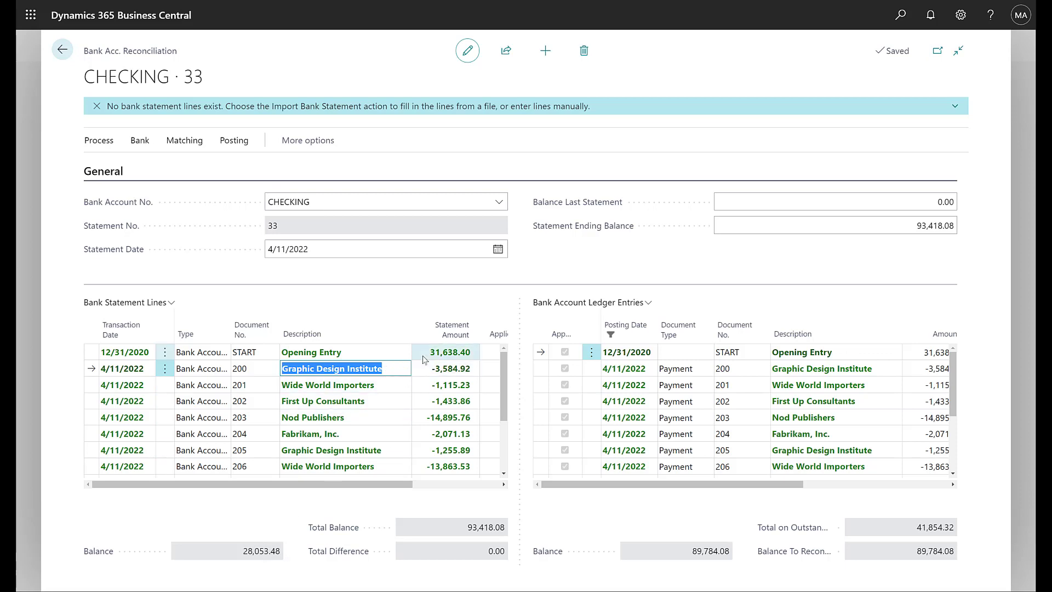
pyautogui.click(380, 353)
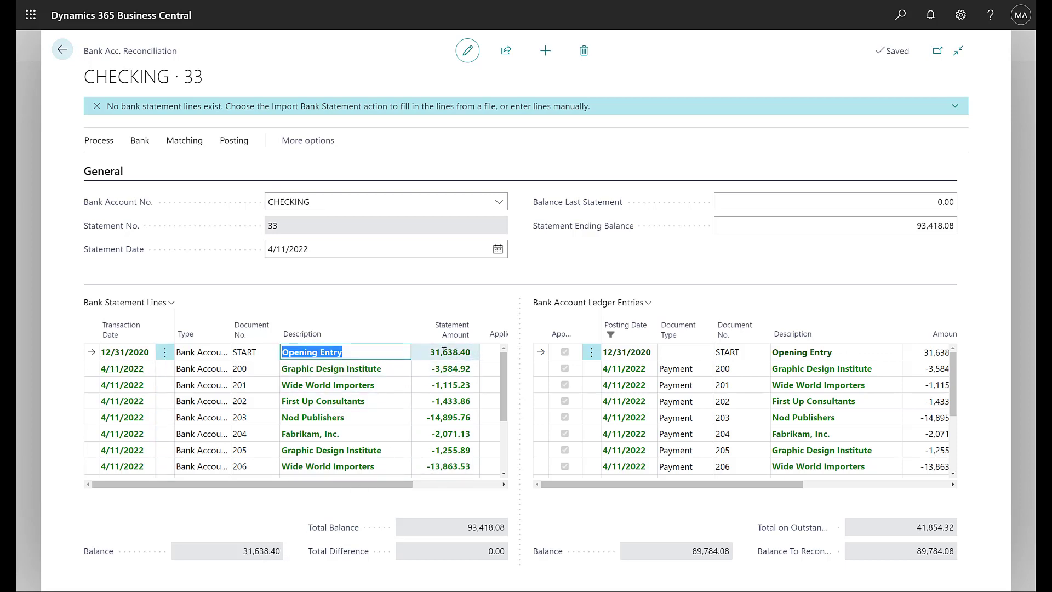
pyautogui.click(393, 370)
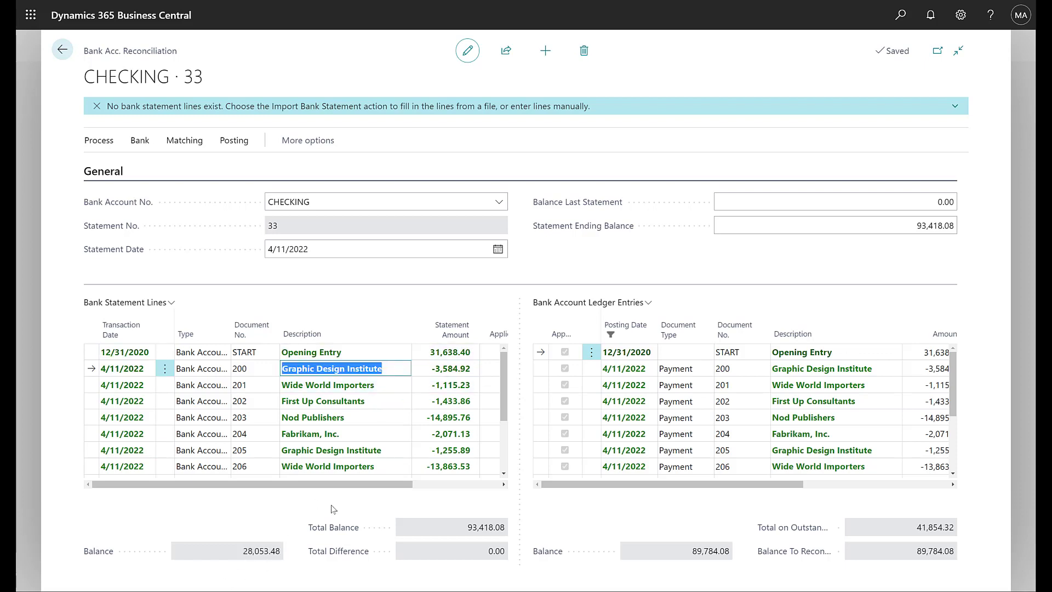
pyautogui.click(387, 386)
pyautogui.click(387, 401)
pyautogui.scroll(-3, 378, 431)
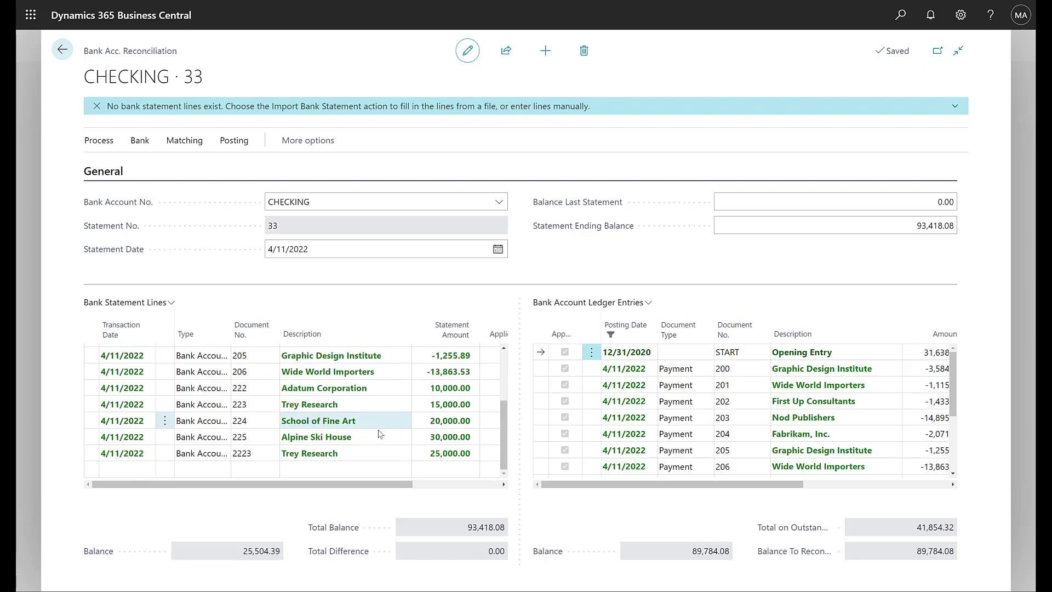
pyautogui.click(374, 457)
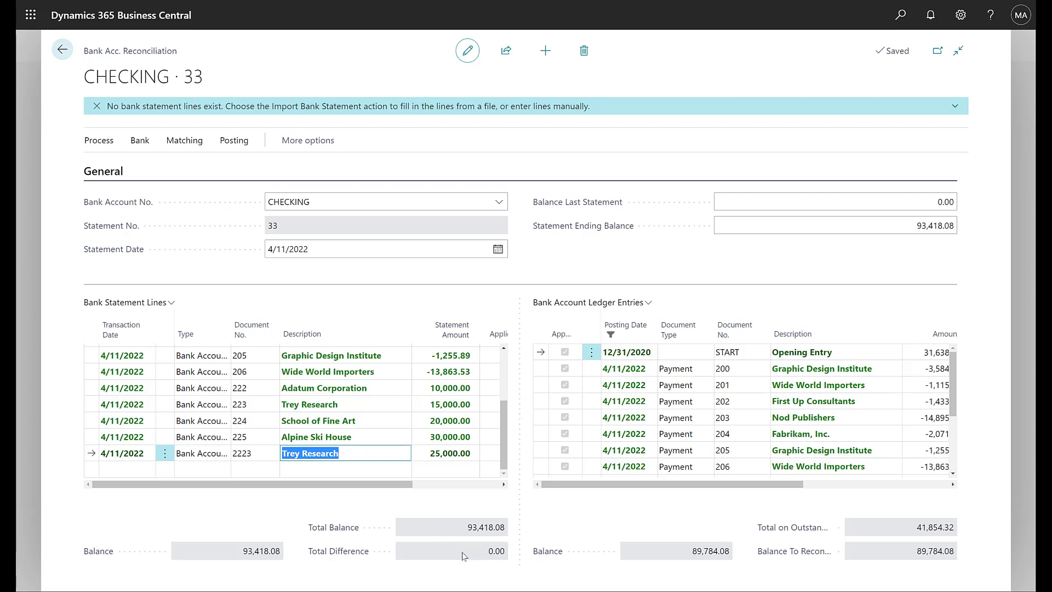
# - Review the applied amounts and differences of the statement lines, and the remaining amounts and balance to reconcile of the ledger entries
pyautogui.moveTo(396, 484); pyautogui.dragTo(482, 484)
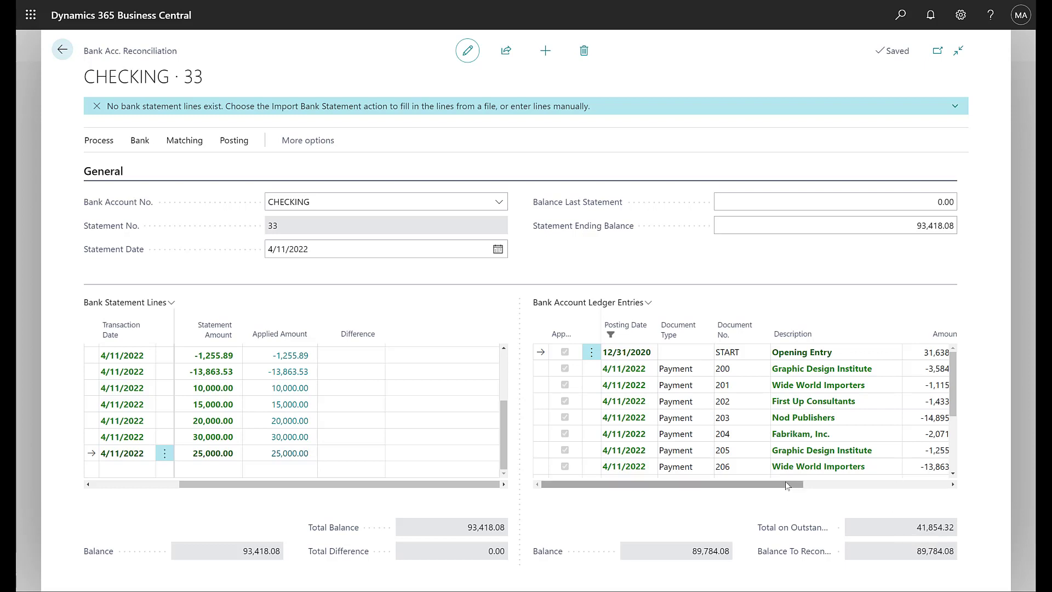
pyautogui.moveTo(802, 488); pyautogui.dragTo(937, 482)
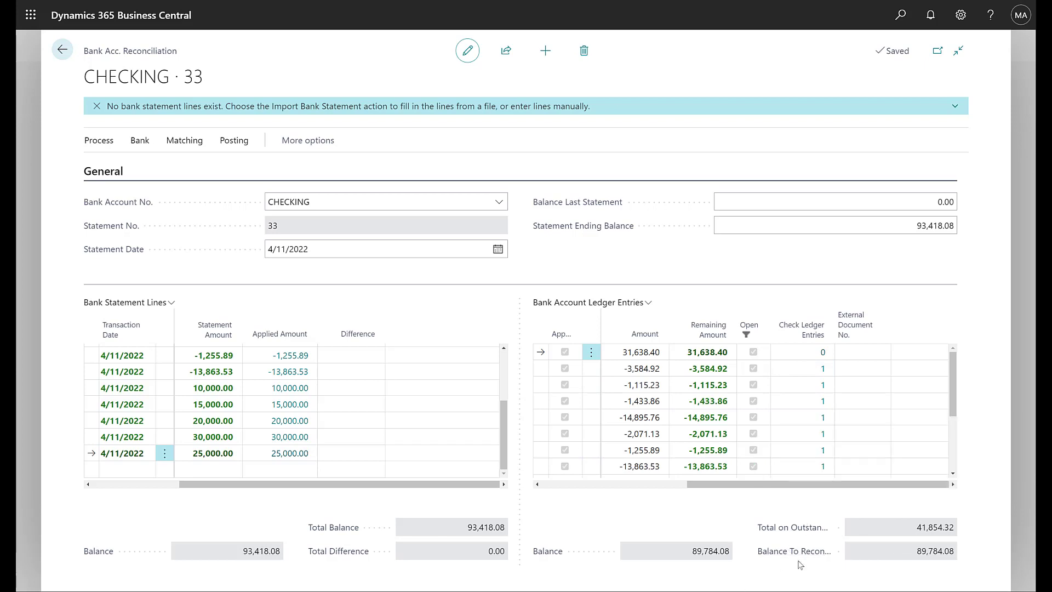
pyautogui.moveTo(801, 564)
# - Preview the bank reconciliation test report for CHECKING statement 33 and examine its balances, difference and applied lines at a readable size
pyautogui.click(299, 141)
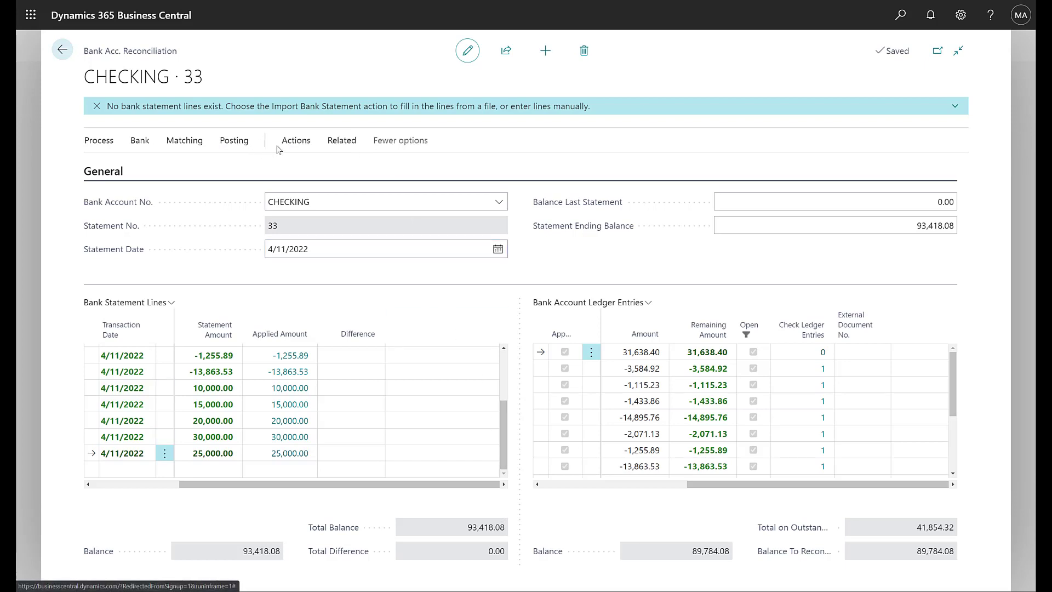
pyautogui.click(299, 140)
pyautogui.click(305, 166)
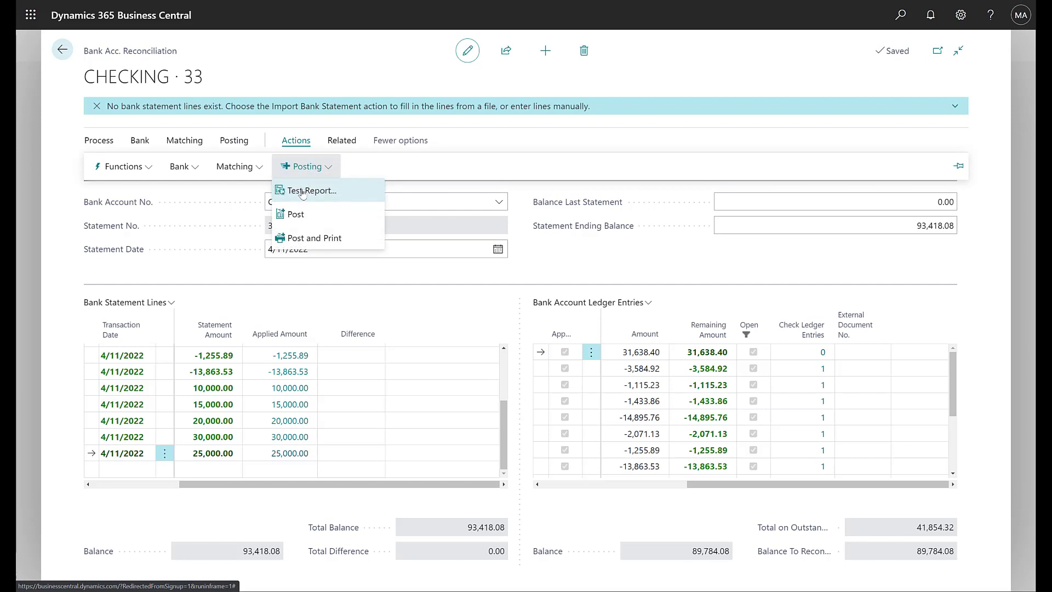
pyautogui.click(306, 191)
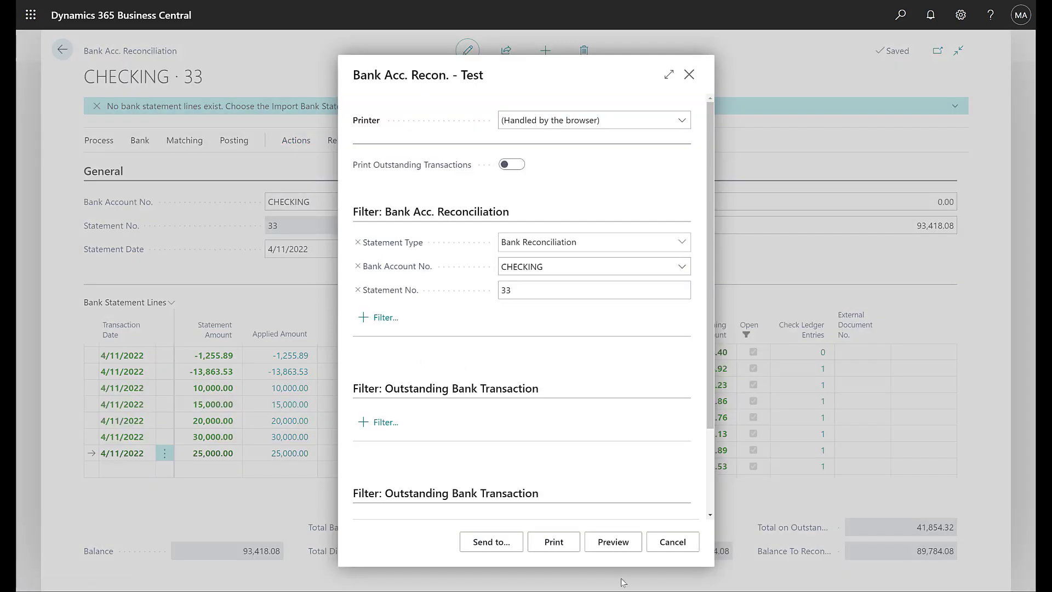
pyautogui.click(613, 542)
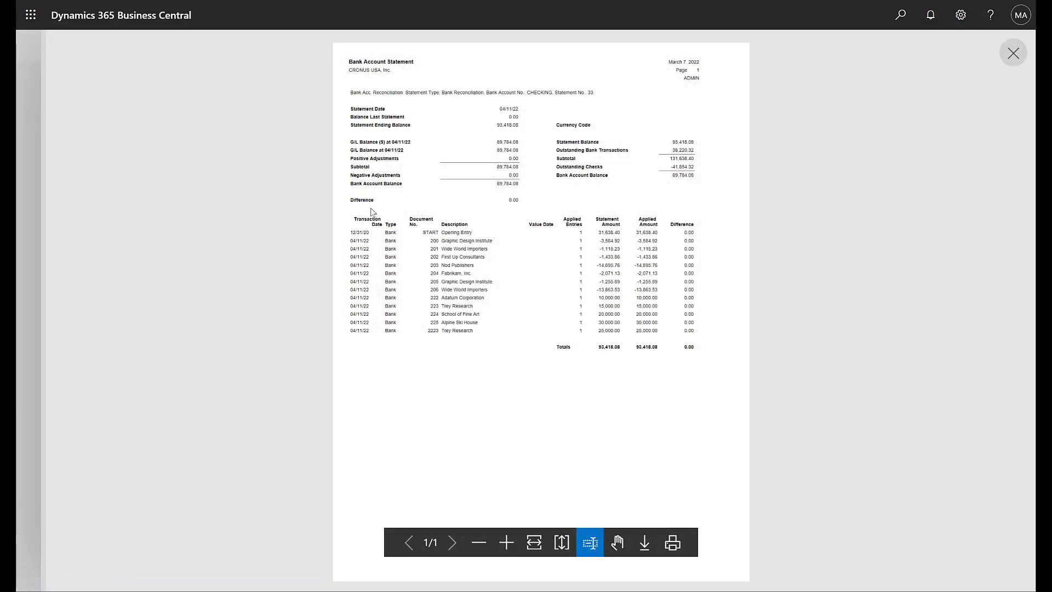
pyautogui.click(506, 542)
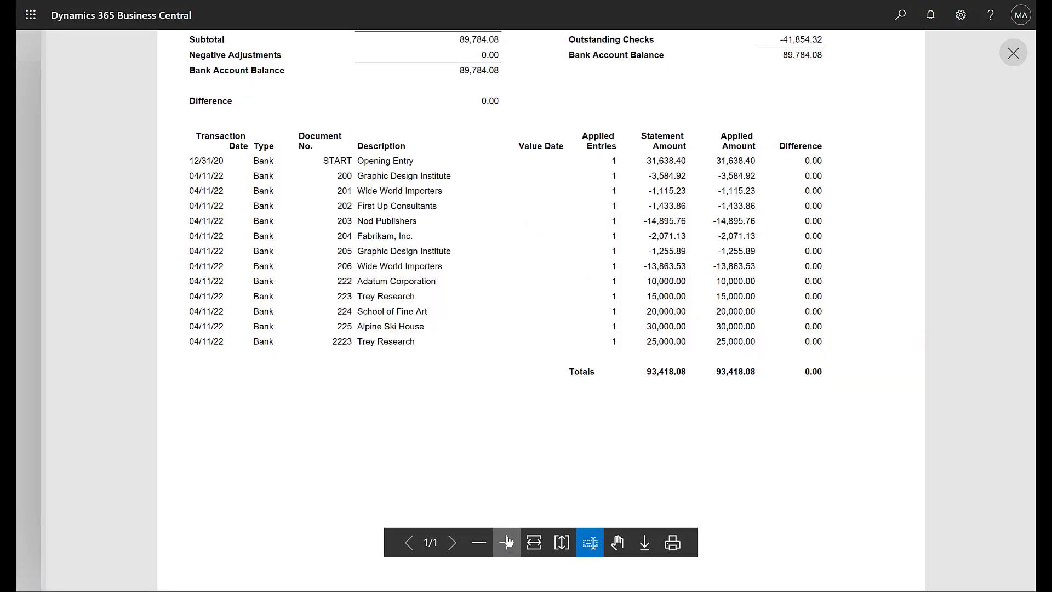
pyautogui.scroll(4, 519, 423)
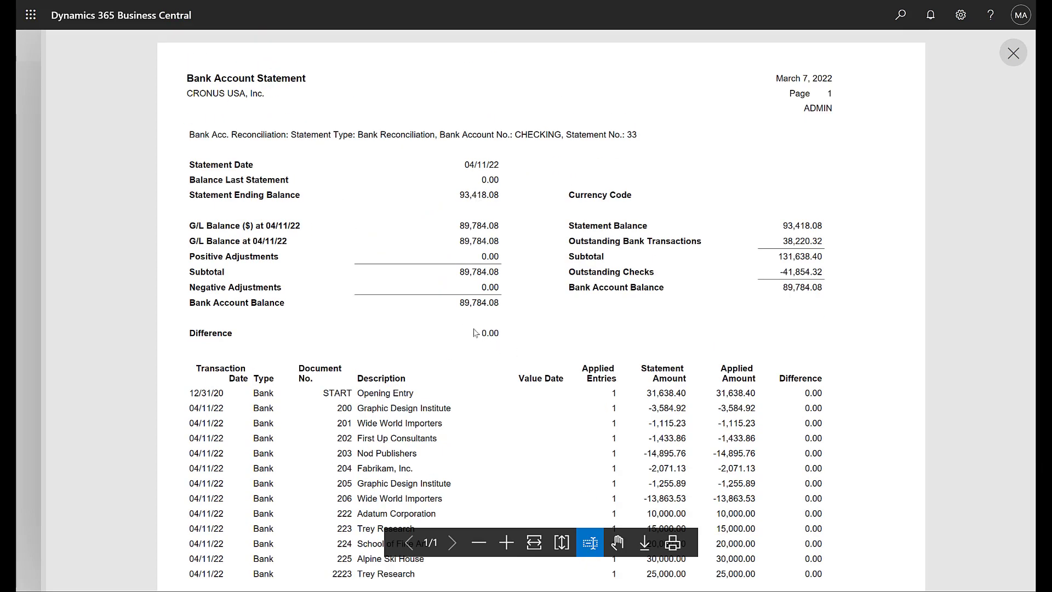